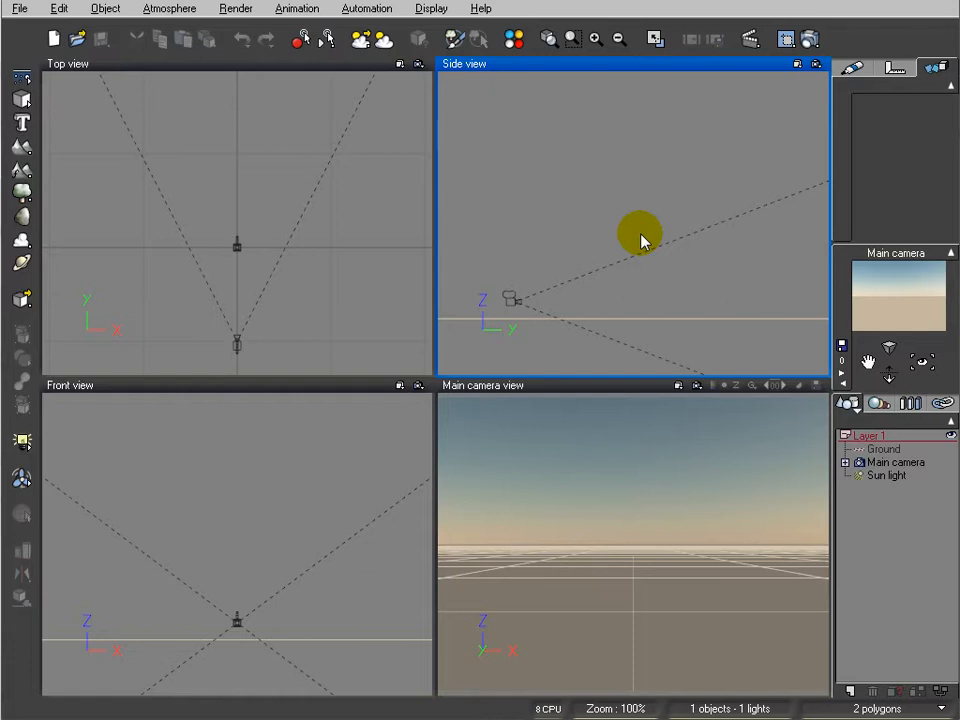
Add a sphere to the scene and move it above the ground in front of the main camera
{"action": "right_click", "coordinate": [650, 196]}
{"action": "left_click", "coordinate": [591, 197]}
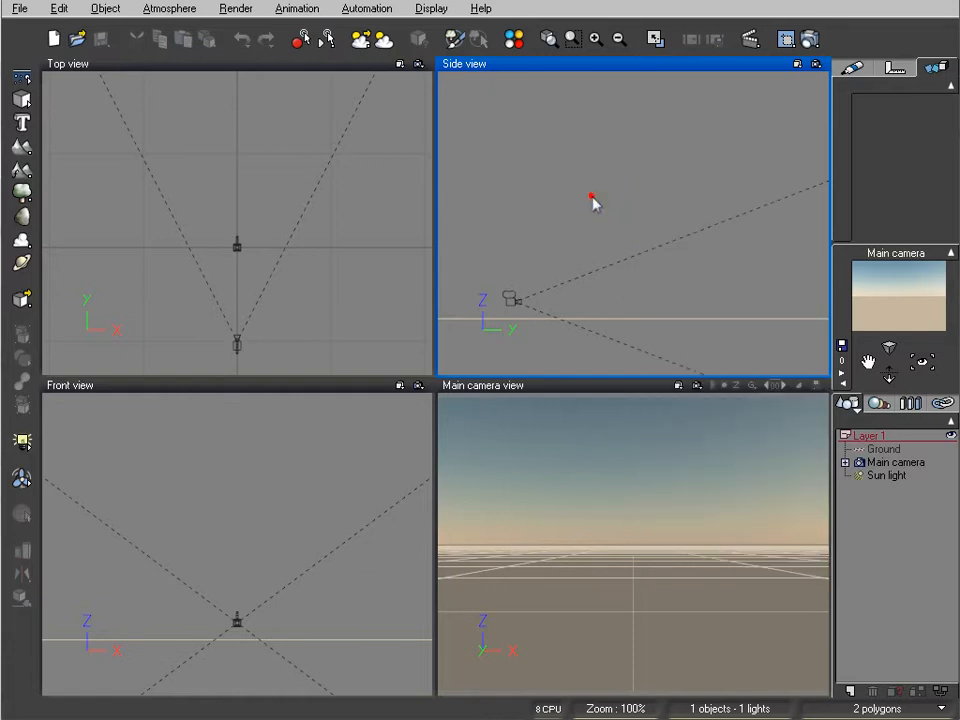
{"action": "right_click_drag", "start_coordinate": [597, 190], "coordinate": [612, 209]}
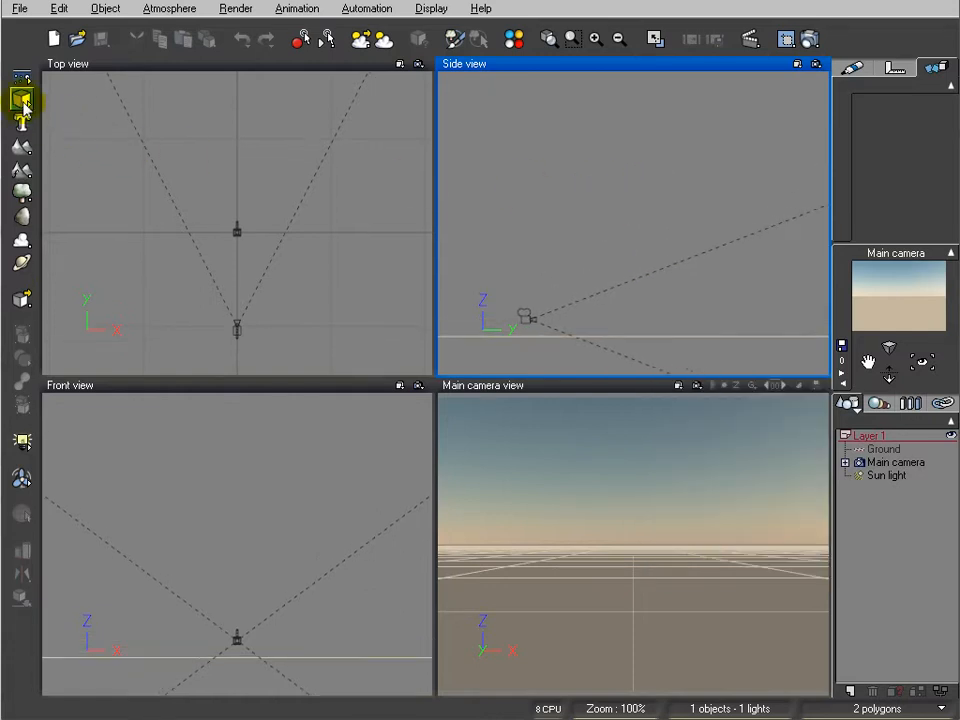
{"action": "right_click", "coordinate": [23, 102]}
{"action": "left_click", "coordinate": [40, 108]}
{"action": "left_click", "coordinate": [300, 242]}
{"action": "left_click_drag", "start_coordinate": [250, 220], "coordinate": [232, 207]}
{"action": "left_click_drag", "start_coordinate": [666, 208], "coordinate": [713, 218]}
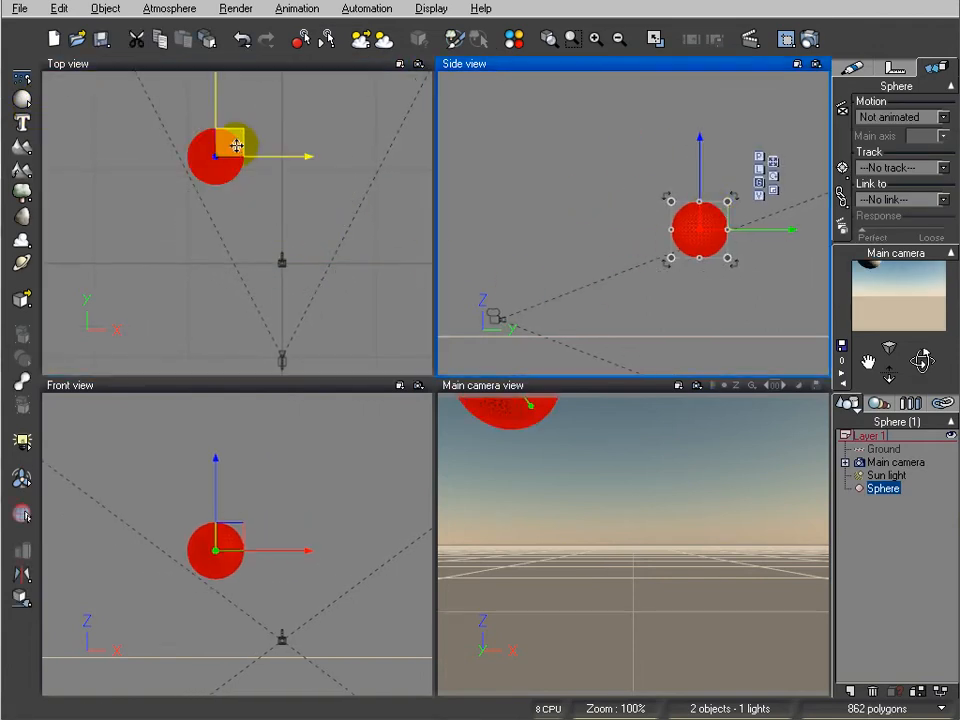
Position the sphere above the ground at the upper-left edge of the main camera's view
{"action": "left_click_drag", "start_coordinate": [238, 144], "coordinate": [205, 143]}
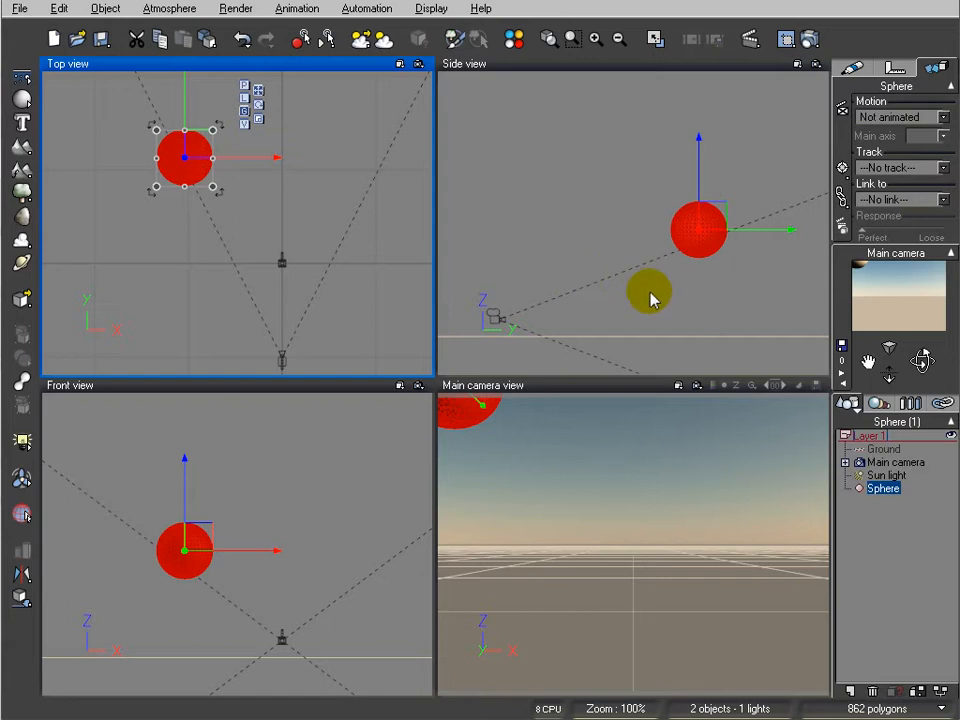
{"action": "left_click_drag", "start_coordinate": [709, 212], "coordinate": [716, 232]}
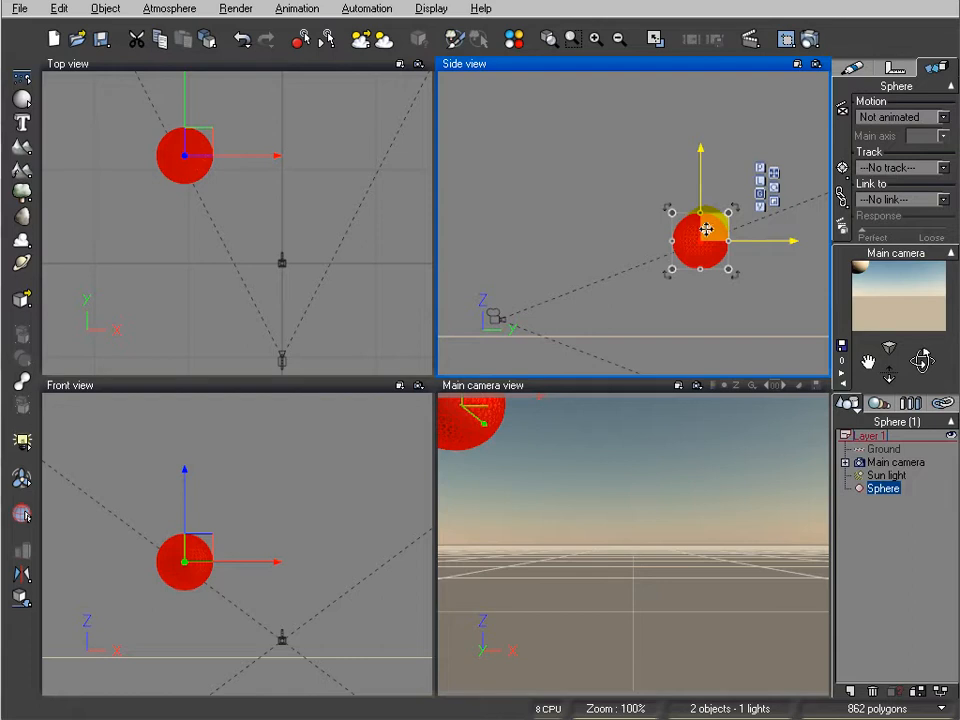
{"action": "left_click", "coordinate": [380, 160]}
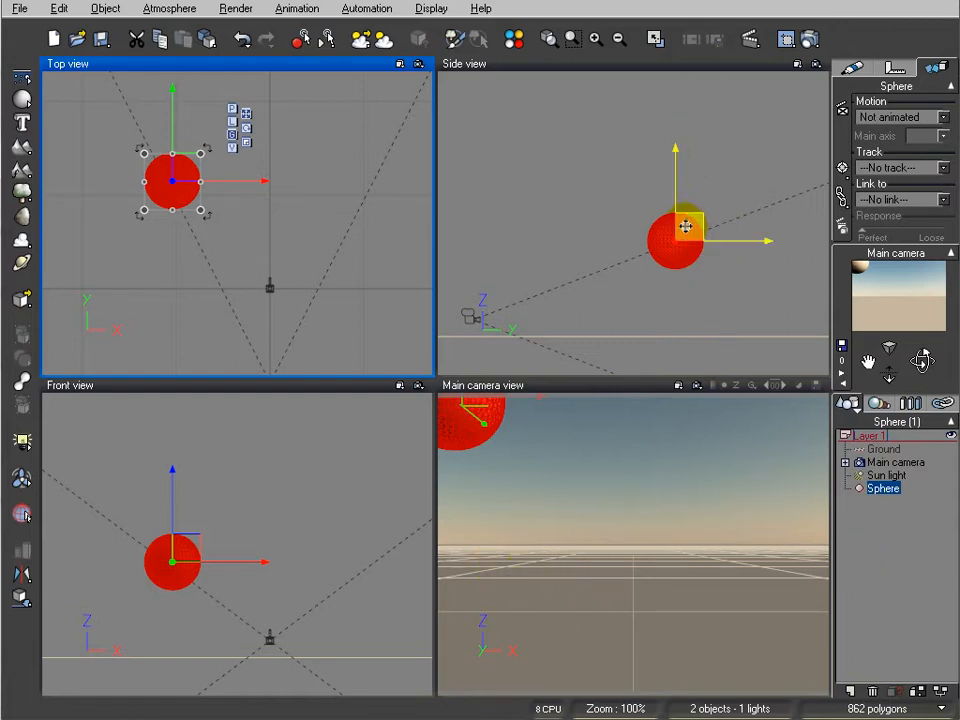
{"action": "left_click_drag", "start_coordinate": [685, 224], "coordinate": [689, 326]}
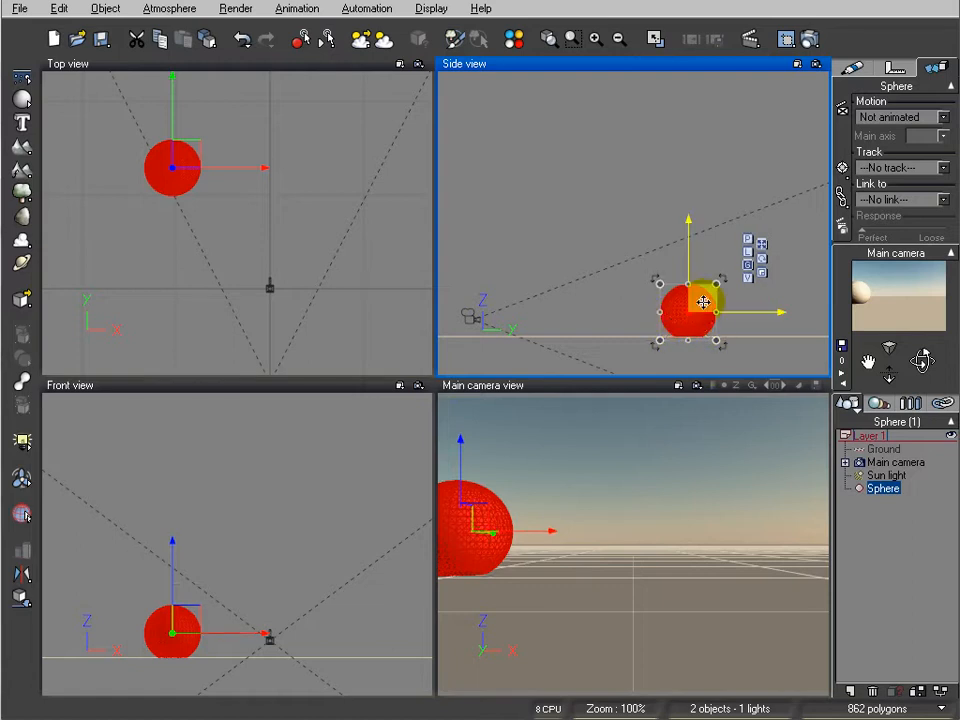
{"action": "left_click_drag", "start_coordinate": [703, 302], "coordinate": [704, 253]}
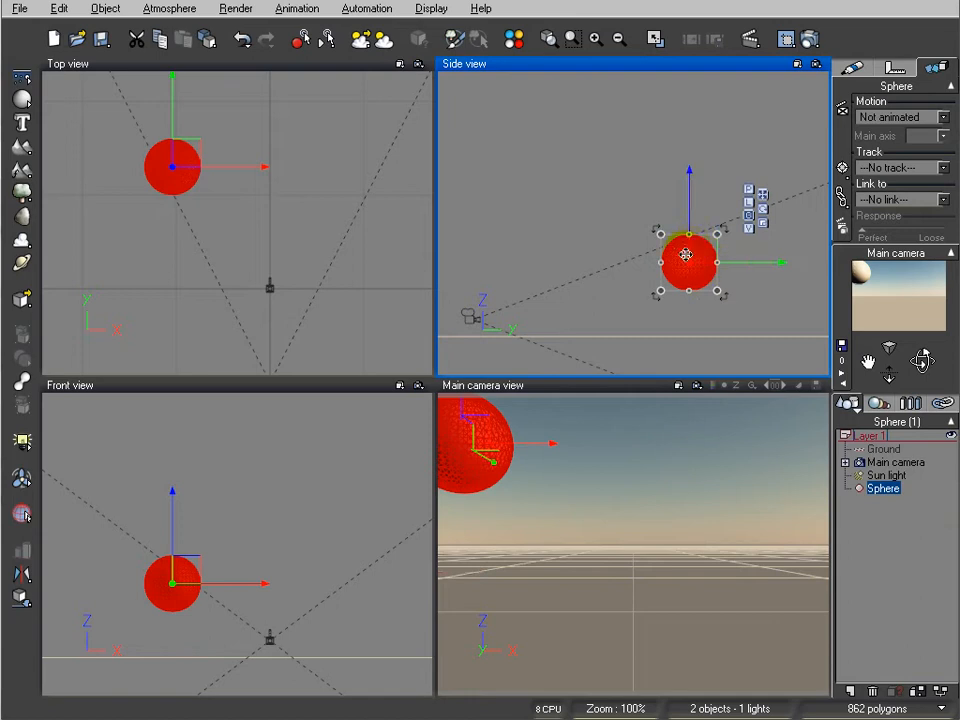
{"action": "right_click_drag", "start_coordinate": [288, 199], "coordinate": [328, 242]}
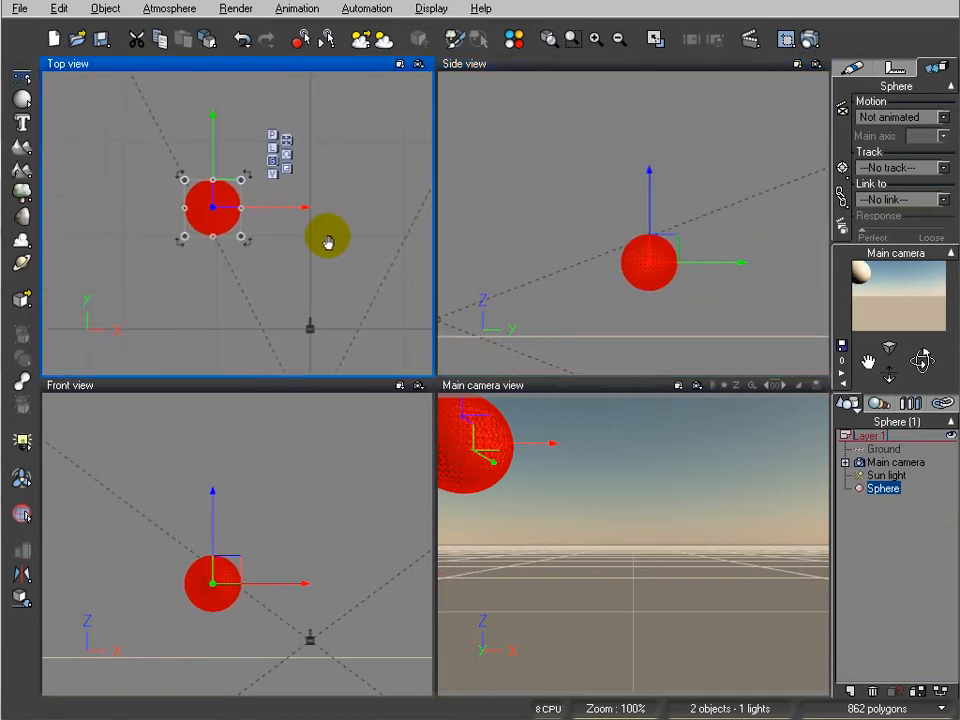
Show the animation timeline and collapse its property tracks and curve graph
{"action": "left_click", "coordinate": [749, 39]}
{"action": "left_click", "coordinate": [616, 93]}
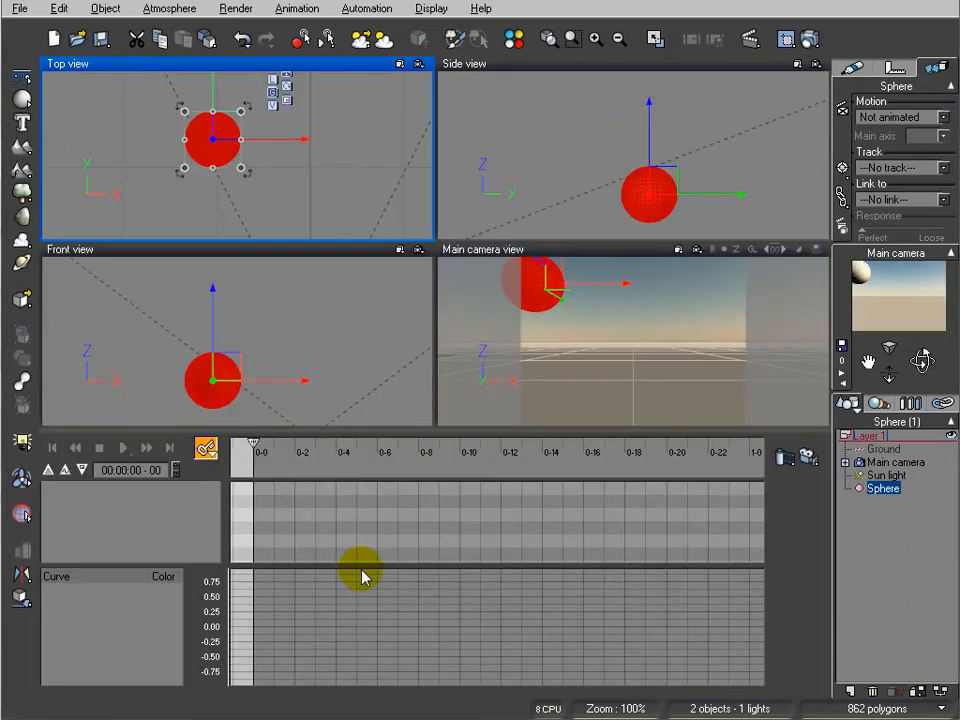
{"action": "left_click", "coordinate": [62, 470]}
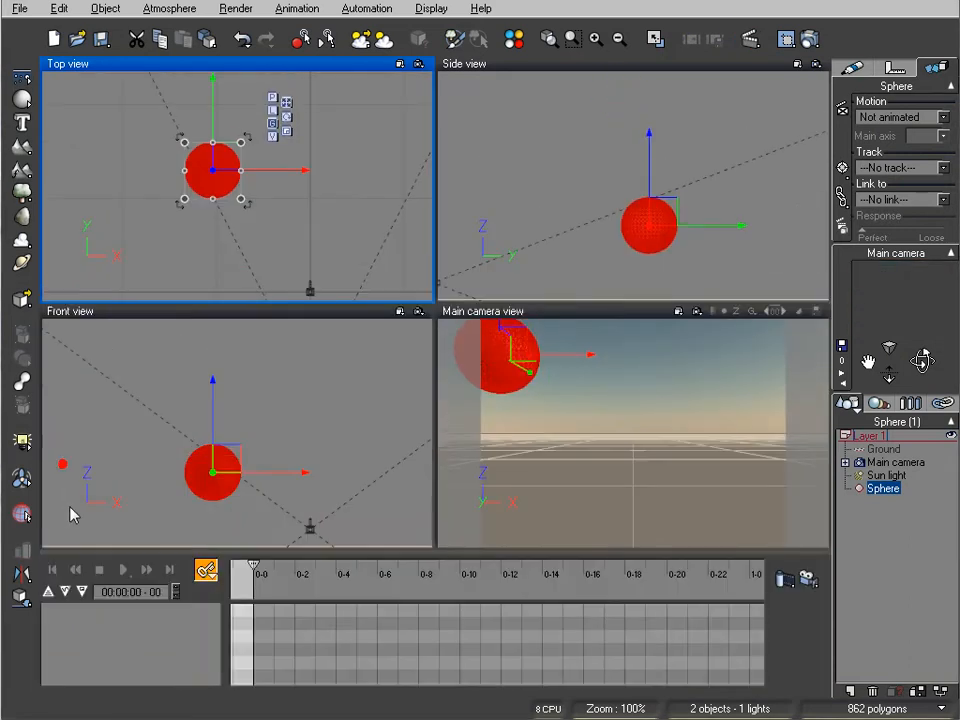
{"action": "left_click", "coordinate": [47, 592]}
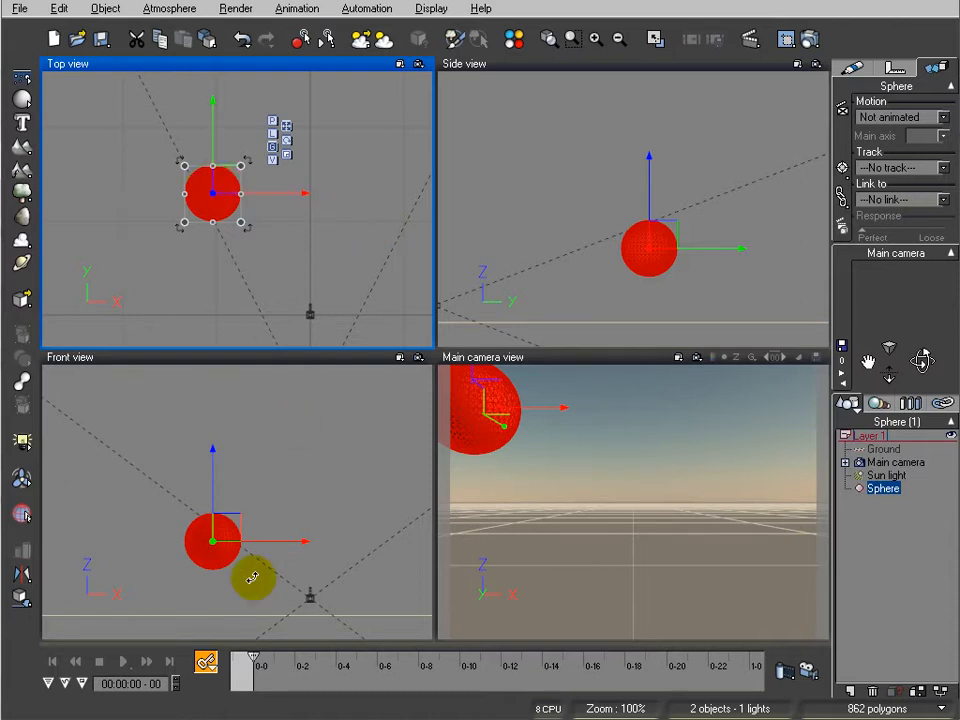
Add keyframes to all of the sphere's properties at 0 seconds and at 2 seconds
{"action": "left_click", "coordinate": [205, 662]}
{"action": "left_click", "coordinate": [258, 691]}
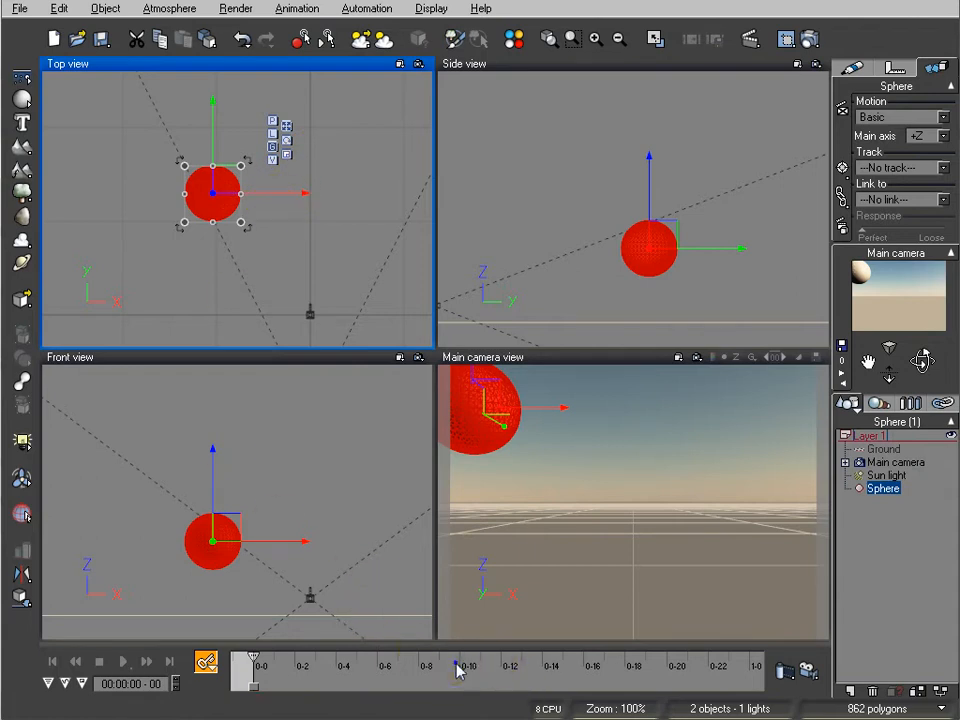
{"action": "right_click_drag", "start_coordinate": [456, 663], "coordinate": [520, 682], "text": "ctrl"}
{"action": "mouse_move", "coordinate": [424, 662]}
{"action": "right_mouse_down", "text": "ctrl"}
{"action": "mouse_move", "coordinate": [495, 694]}
{"action": "mouse_move", "coordinate": [669, 682]}
{"action": "mouse_move", "coordinate": [448, 671]}
{"action": "mouse_move", "coordinate": [460, 674]}
{"action": "right_mouse_up", "text": "ctrl"}
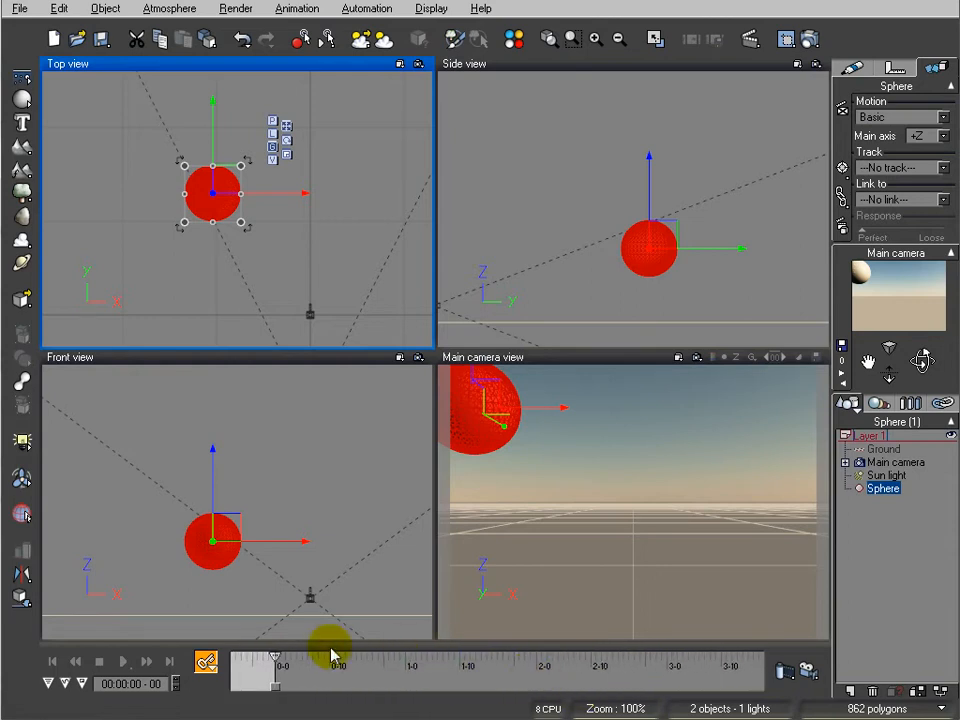
{"action": "left_click_drag", "start_coordinate": [472, 660], "coordinate": [537, 658]}
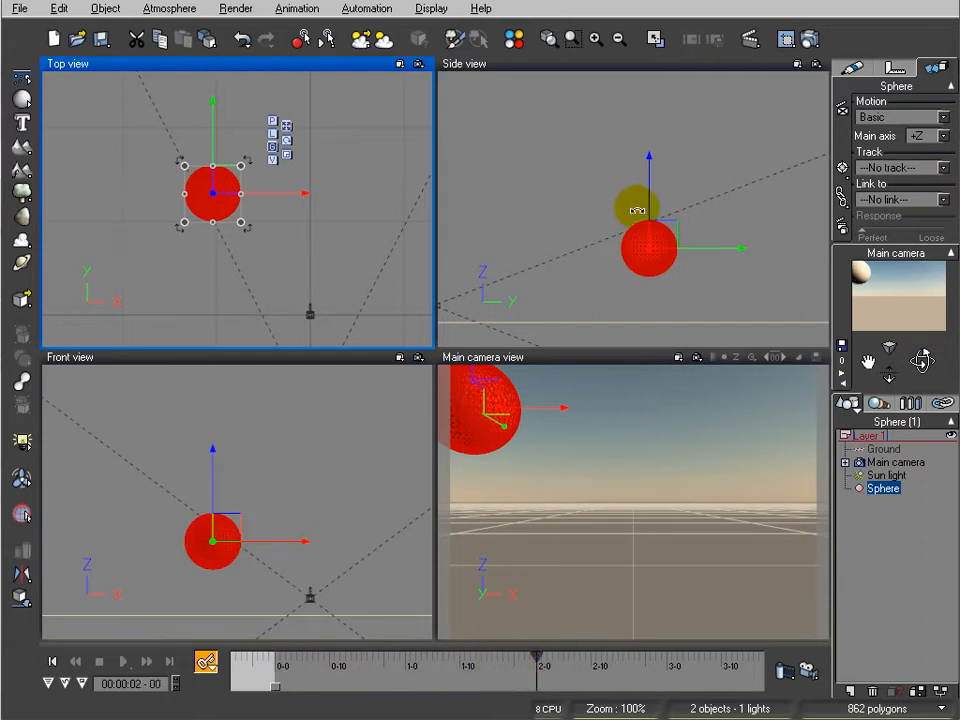
{"action": "left_click", "coordinate": [205, 661]}
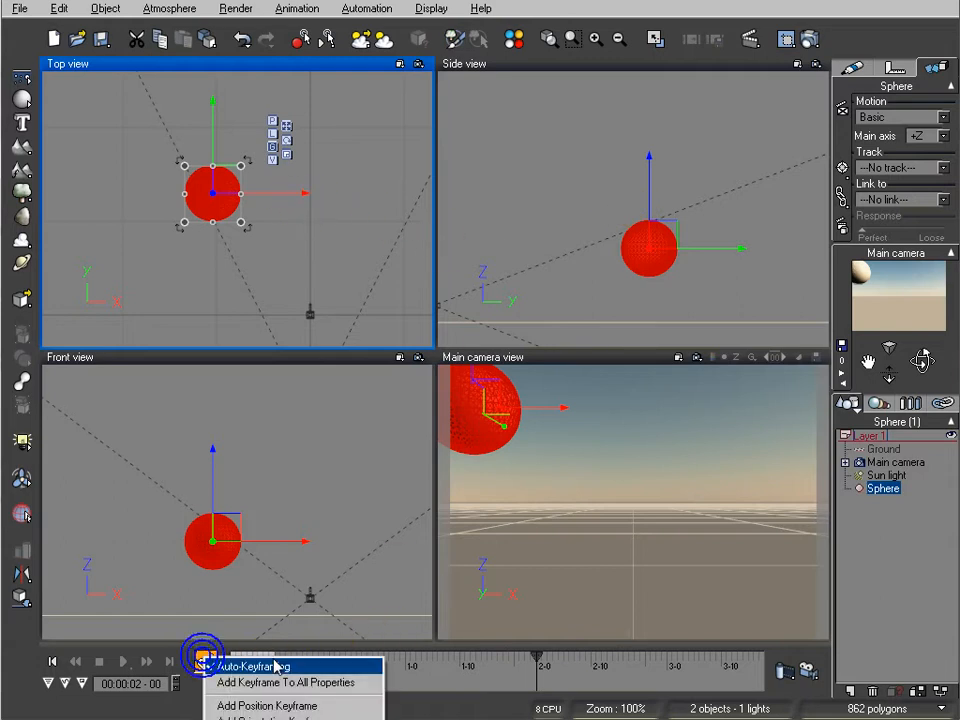
{"action": "left_click", "coordinate": [321, 683]}
At 2 seconds, move the sphere across to the right side of the camera's view and drop it onto the ground
{"action": "left_click_drag", "start_coordinate": [231, 179], "coordinate": [401, 177]}
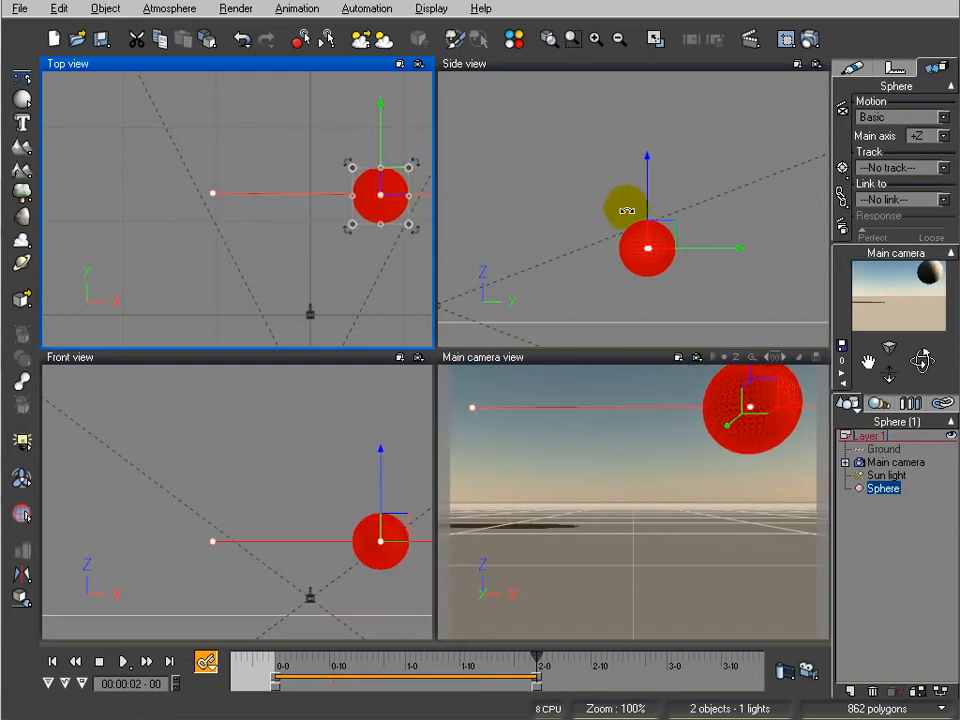
{"action": "left_click_drag", "start_coordinate": [654, 229], "coordinate": [660, 273]}
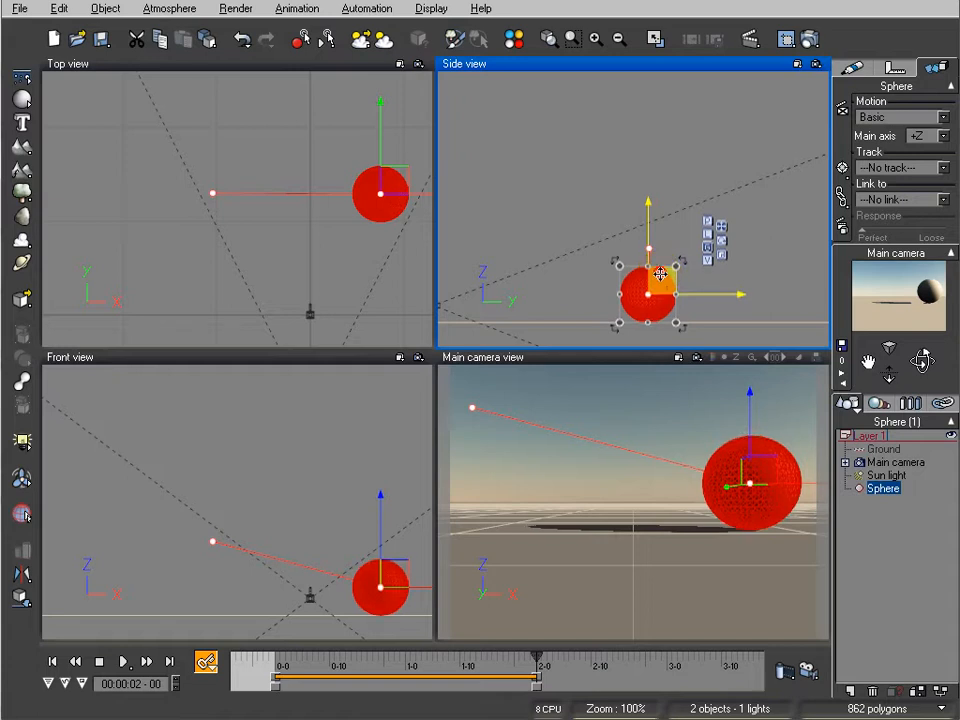
{"action": "left_click_drag", "start_coordinate": [666, 320], "coordinate": [666, 262]}
{"action": "left_click_drag", "start_coordinate": [770, 483], "coordinate": [746, 503]}
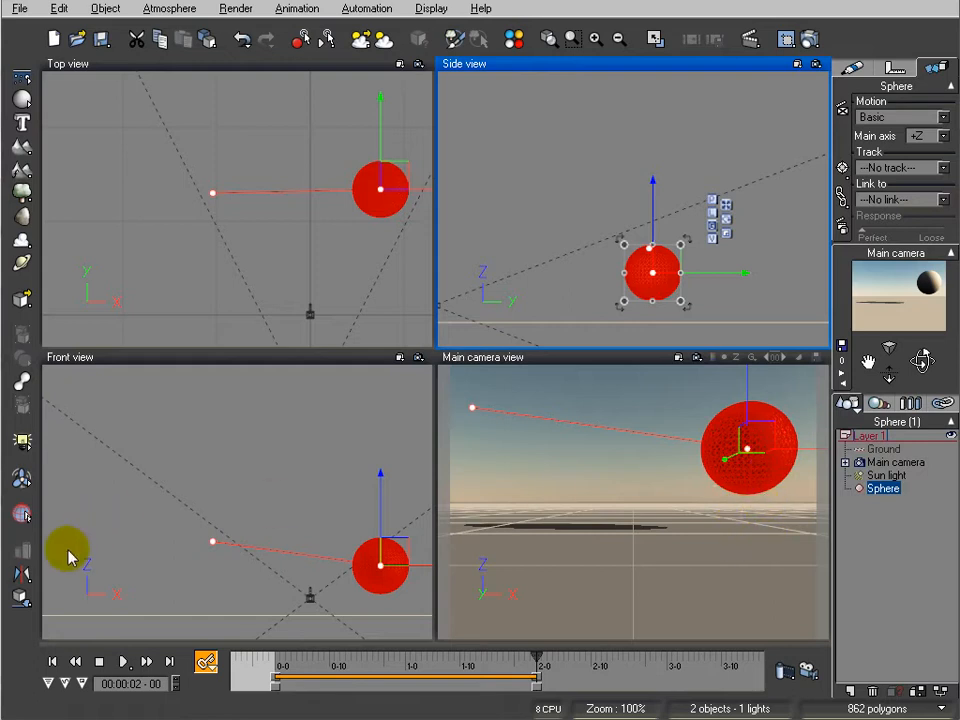
{"action": "left_click", "coordinate": [20, 600]}
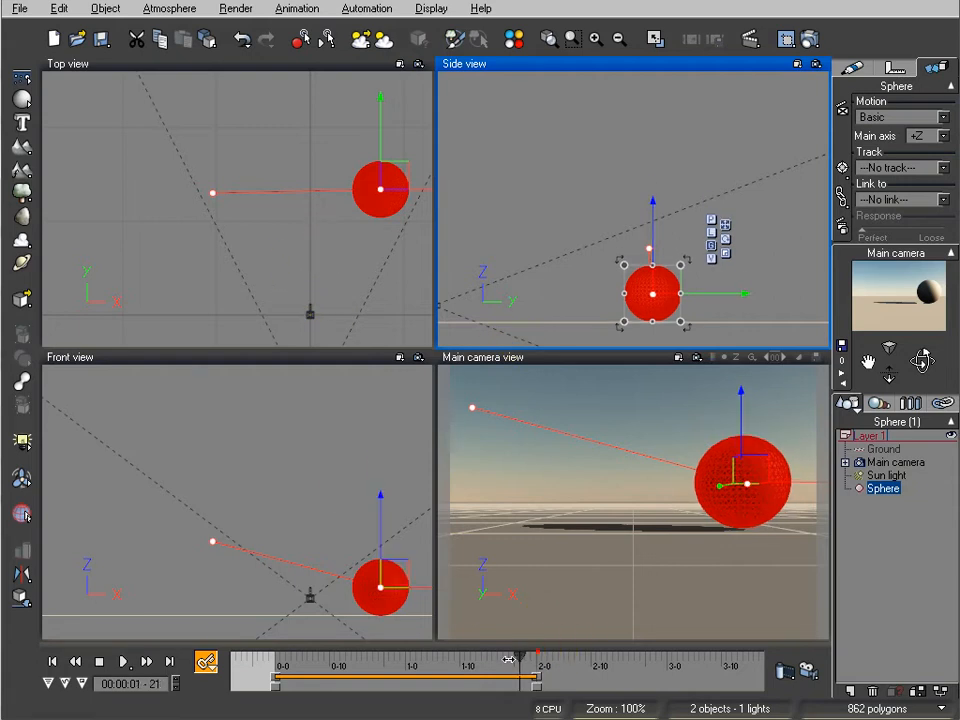
At frame 17 of the first second, lower the sphere and drop it onto the ground for the first impact
{"action": "left_click", "coordinate": [284, 657]}
{"action": "left_click_drag", "start_coordinate": [284, 657], "coordinate": [366, 655]}
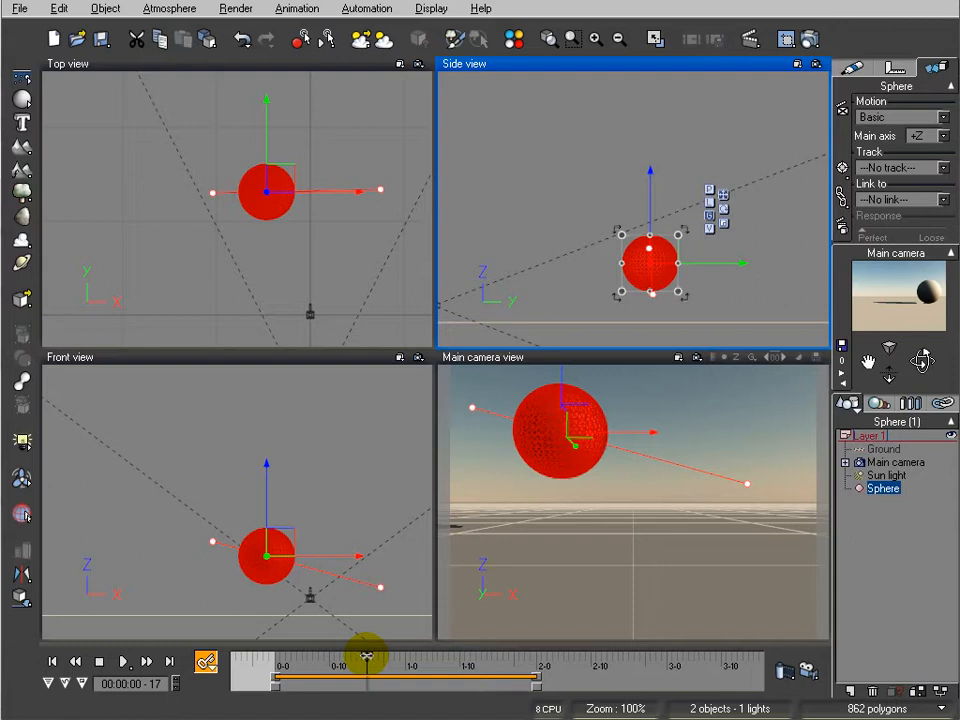
{"action": "left_click_drag", "start_coordinate": [647, 188], "coordinate": [647, 214]}
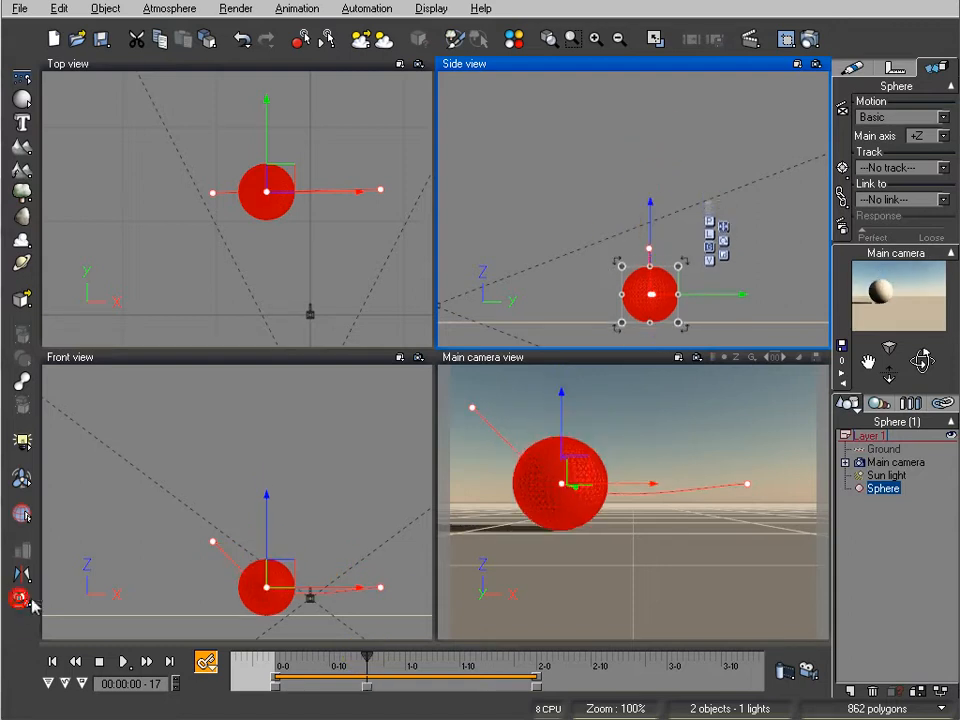
Raise the sphere off the ground at 1 second 1 frame and drop it onto the ground at 1 second 6 frames
{"action": "left_click_drag", "start_coordinate": [363, 653], "coordinate": [410, 653]}
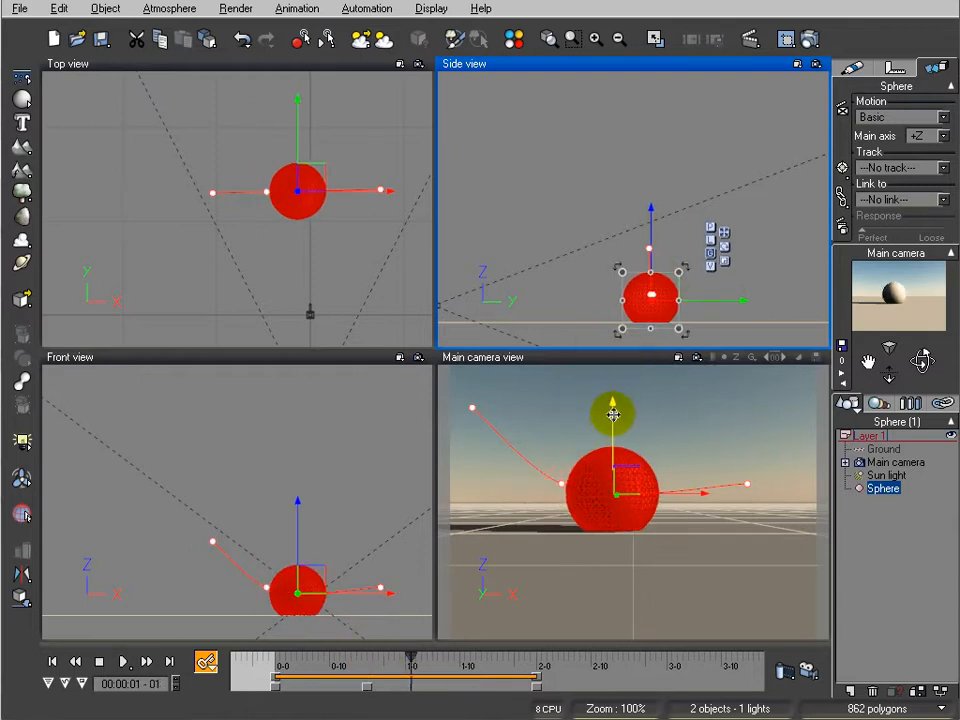
{"action": "left_click_drag", "start_coordinate": [612, 418], "coordinate": [631, 397]}
{"action": "mouse_move", "coordinate": [413, 657]}
{"action": "left_mouse_down"}
{"action": "mouse_move", "coordinate": [456, 652]}
{"action": "mouse_move", "coordinate": [439, 657]}
{"action": "left_mouse_up"}
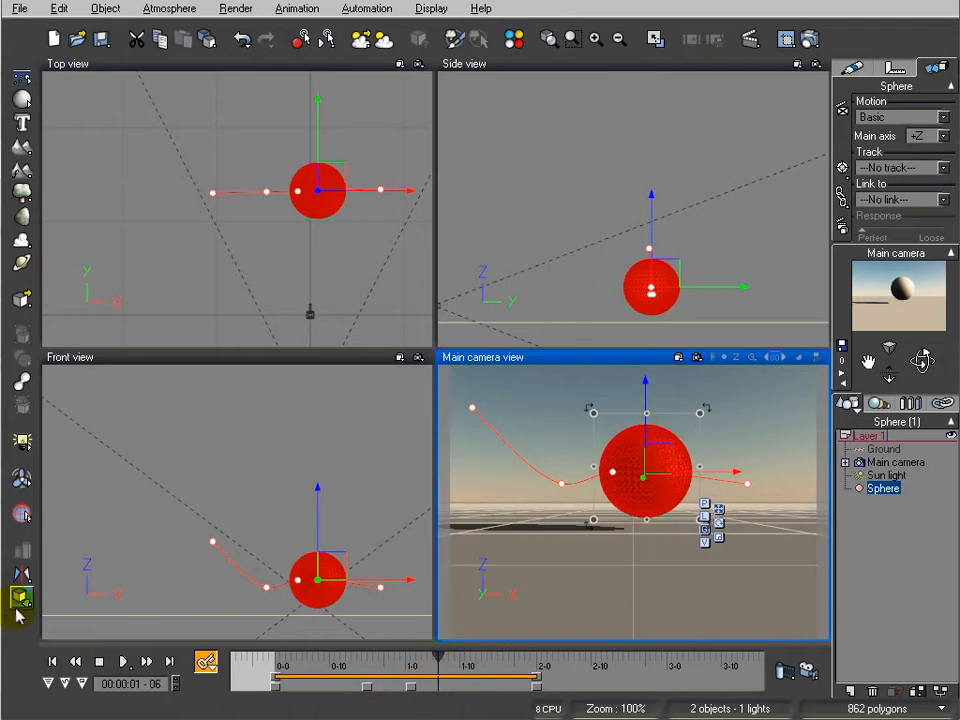
{"action": "left_click", "coordinate": [21, 598]}
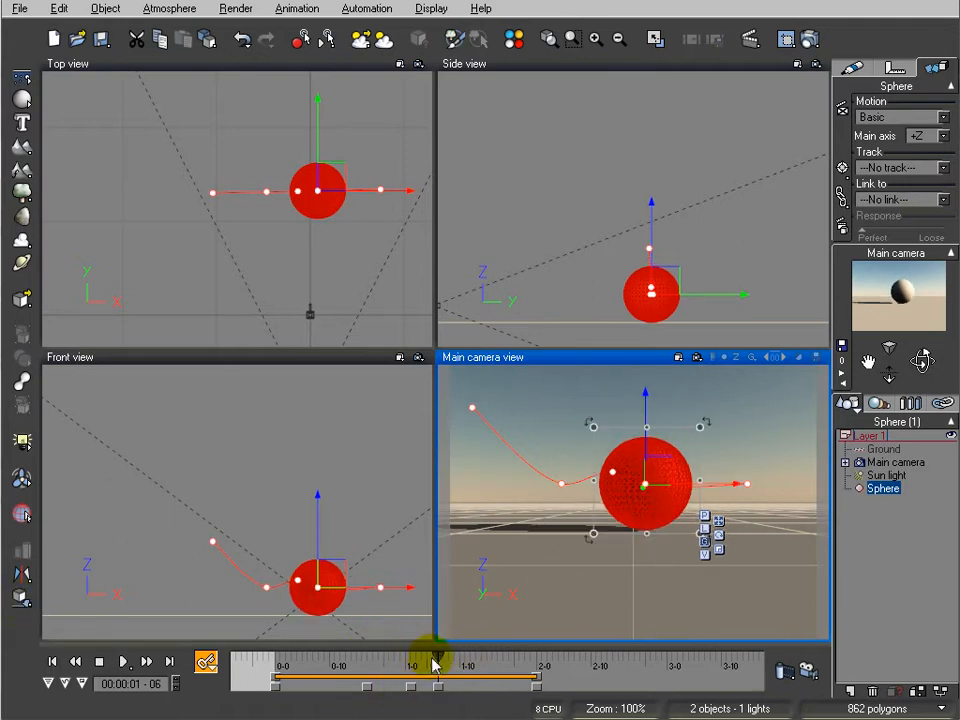
Raise the sphere slightly at 1 second 10 frames and drop it onto the ground at 1 second 13 frames
{"action": "left_click_drag", "start_coordinate": [436, 658], "coordinate": [460, 657]}
{"action": "left_click_drag", "start_coordinate": [668, 416], "coordinate": [669, 411]}
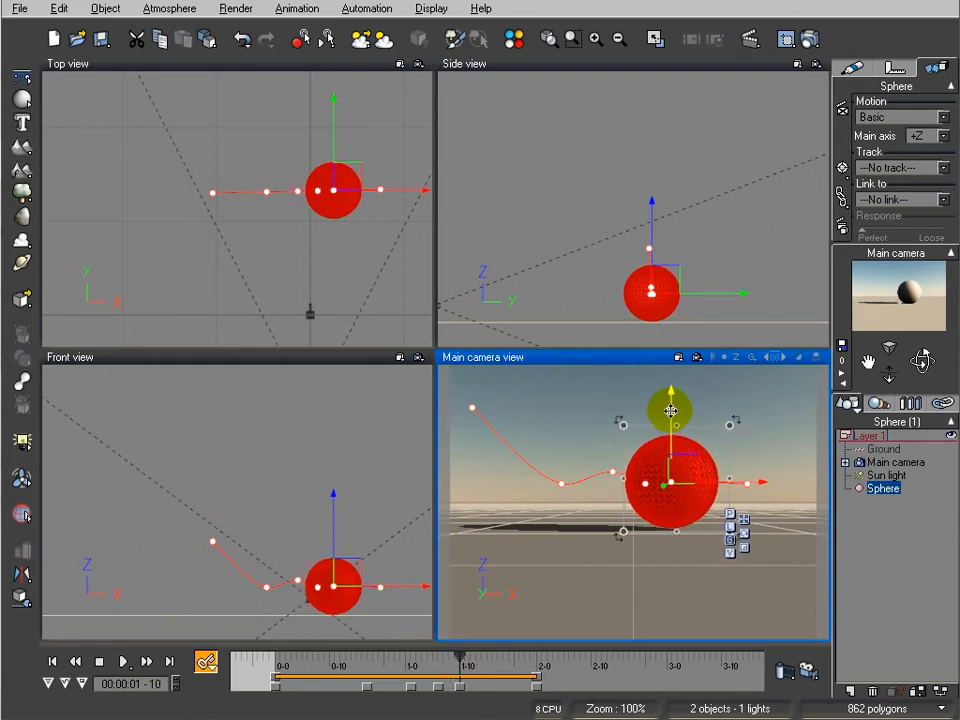
{"action": "left_click_drag", "start_coordinate": [461, 656], "coordinate": [475, 656]}
{"action": "left_click", "coordinate": [23, 597]}
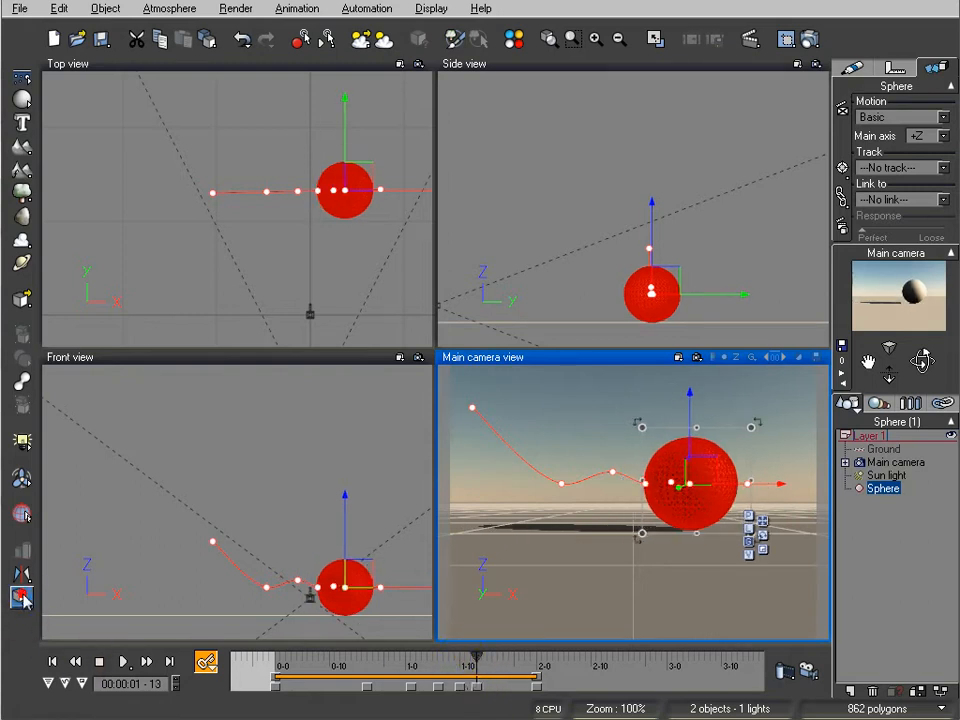
Return to the start of the timeline and play the animation preview to check the sphere's bouncing
{"action": "left_click", "coordinate": [58, 661]}
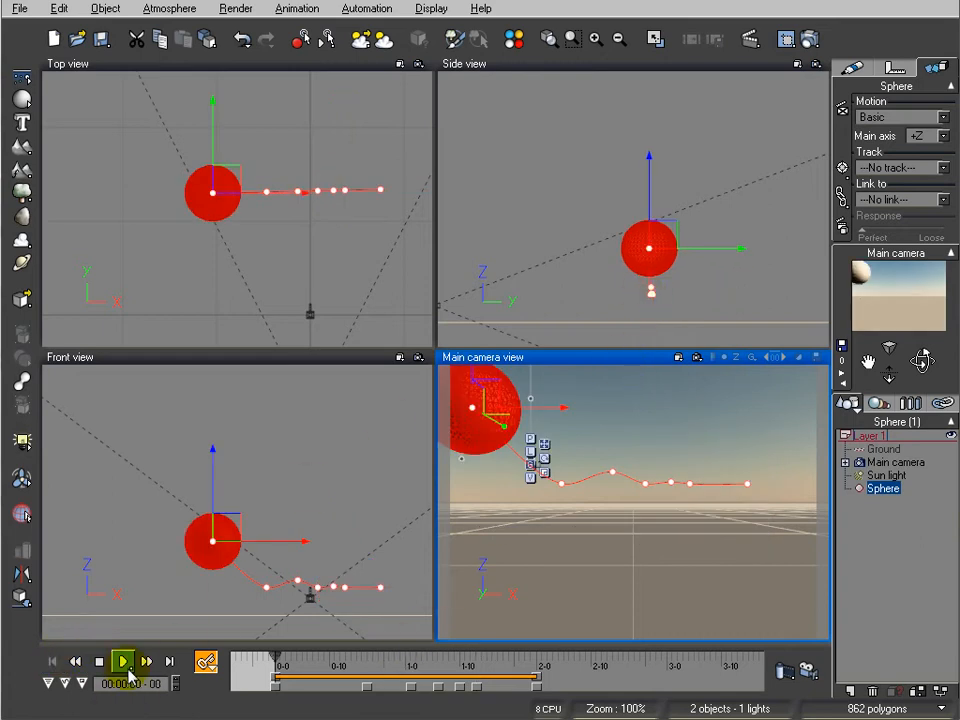
{"action": "left_click", "coordinate": [124, 661]}
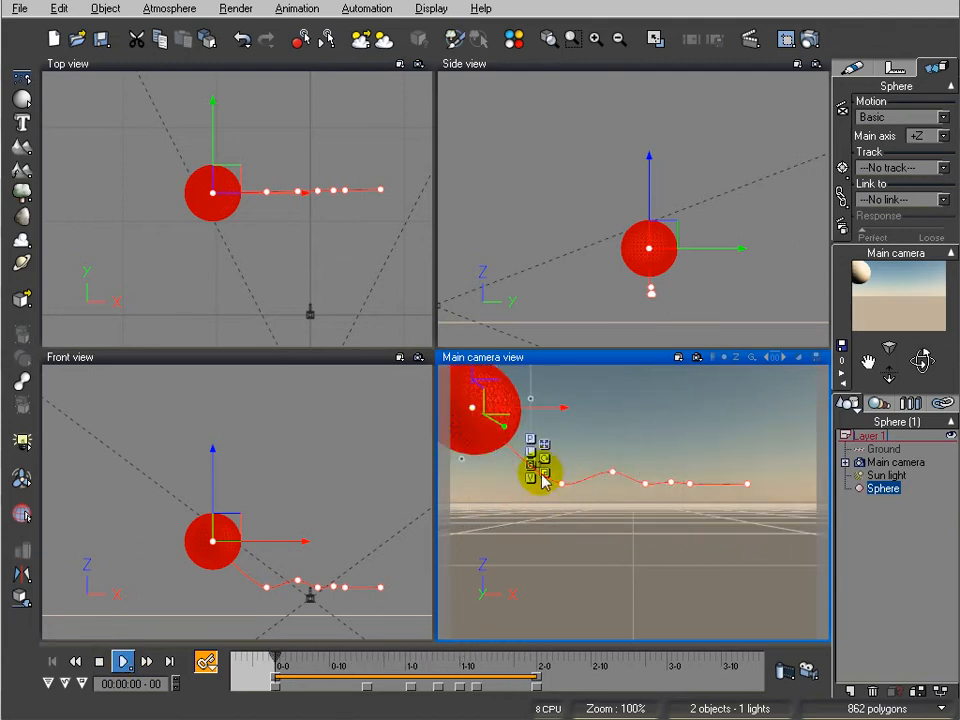
{"action": "left_click", "coordinate": [125, 661]}
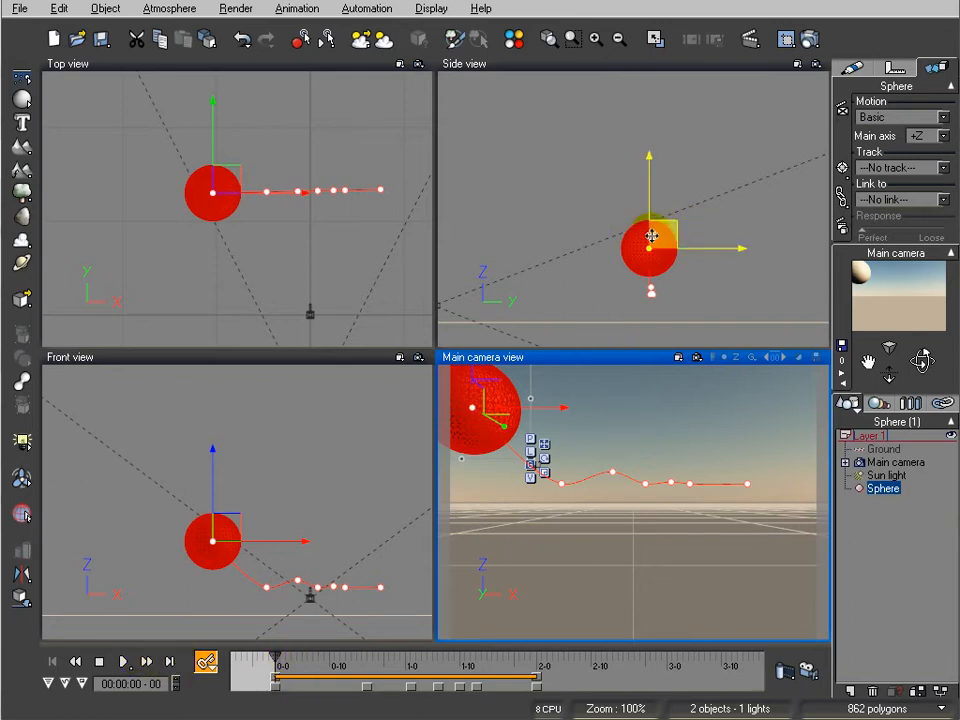
Squash the sphere vertically against the ground at frame 17 and stretch it back to a round shape at 1 second 1 frame
{"action": "left_click", "coordinate": [145, 662]}
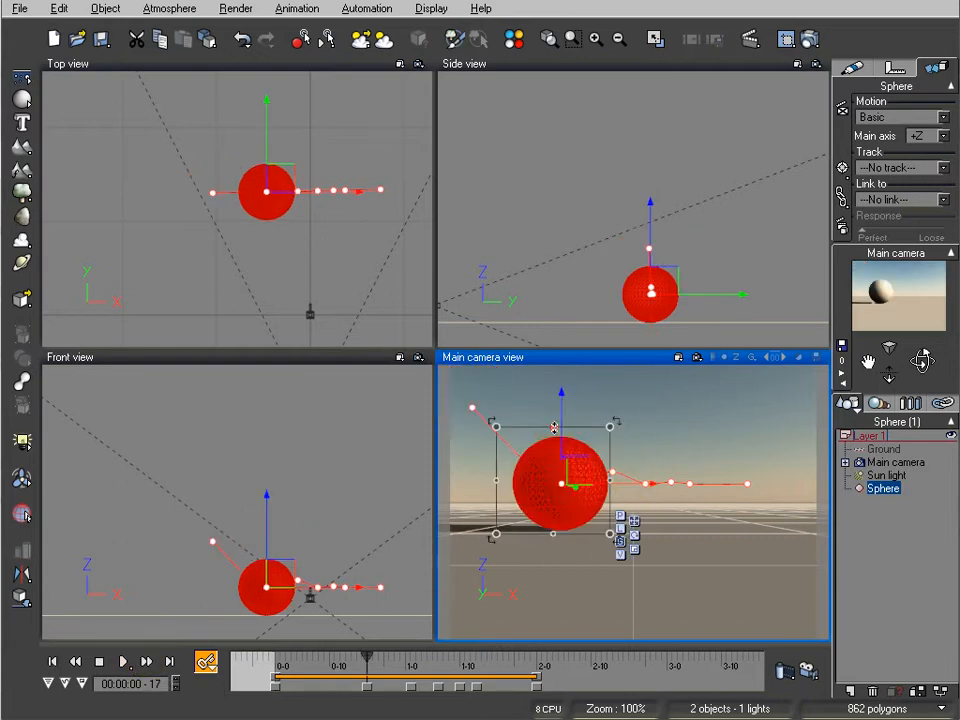
{"action": "left_click_drag", "start_coordinate": [556, 432], "coordinate": [561, 452]}
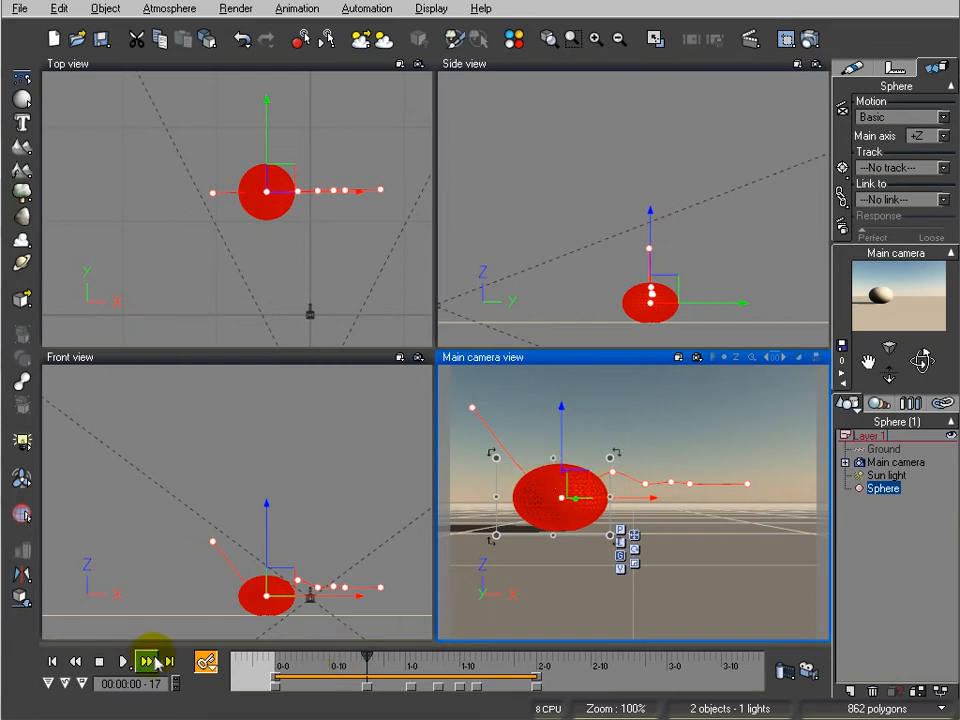
{"action": "left_click_drag", "start_coordinate": [375, 666], "coordinate": [423, 667]}
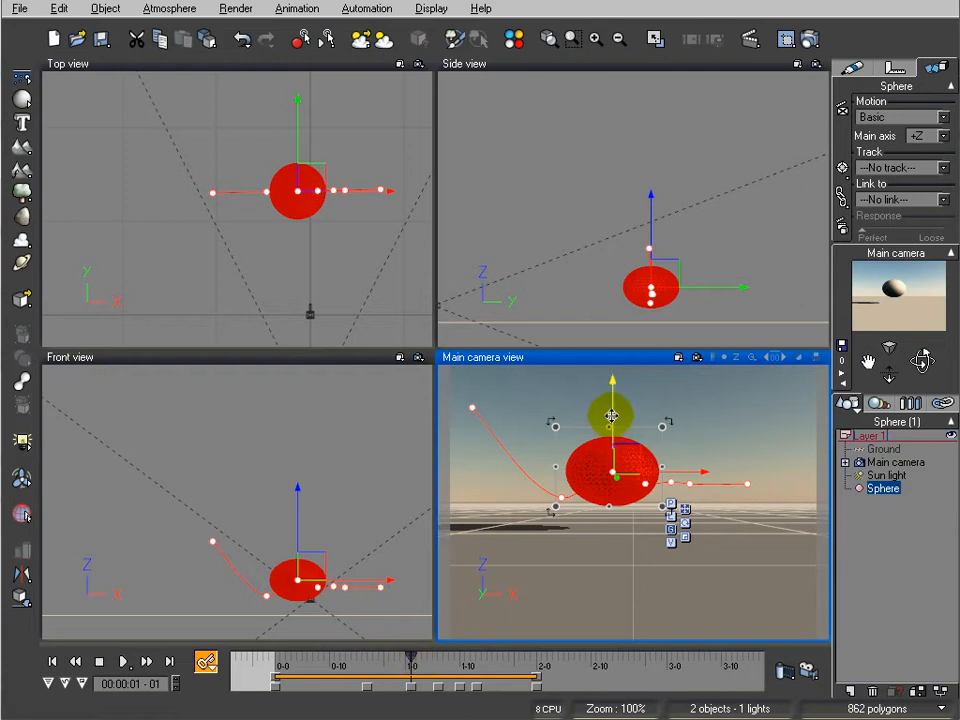
{"action": "left_click_drag", "start_coordinate": [608, 427], "coordinate": [612, 398]}
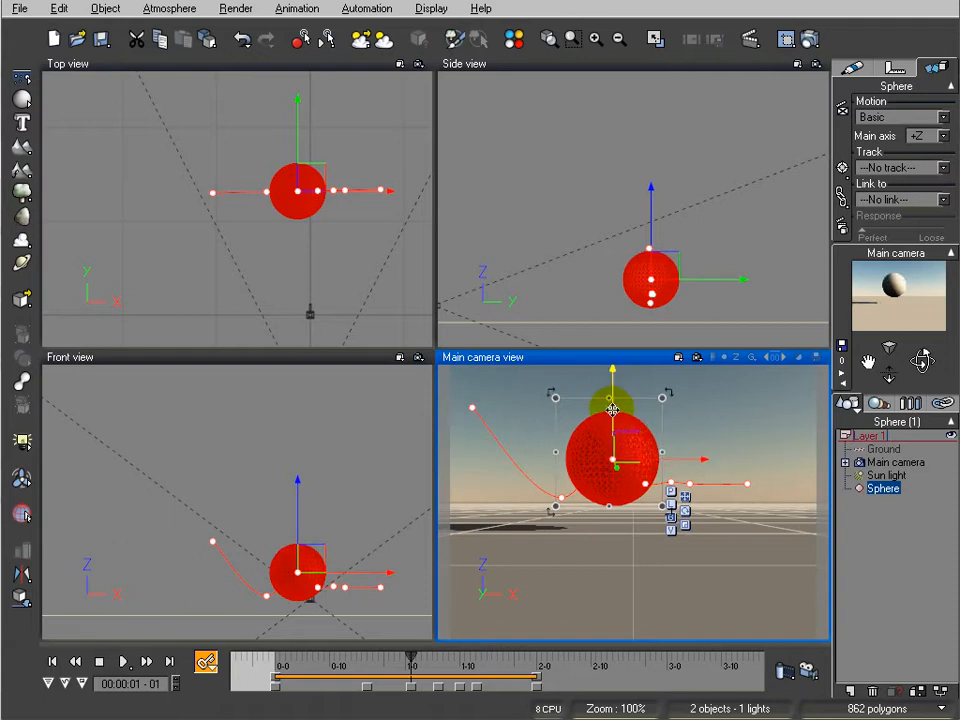
Squash the sphere vertically against the ground at 1 second 6 frames and stretch it back to nearly round at 1 second 10 frames
{"action": "left_click", "coordinate": [146, 661]}
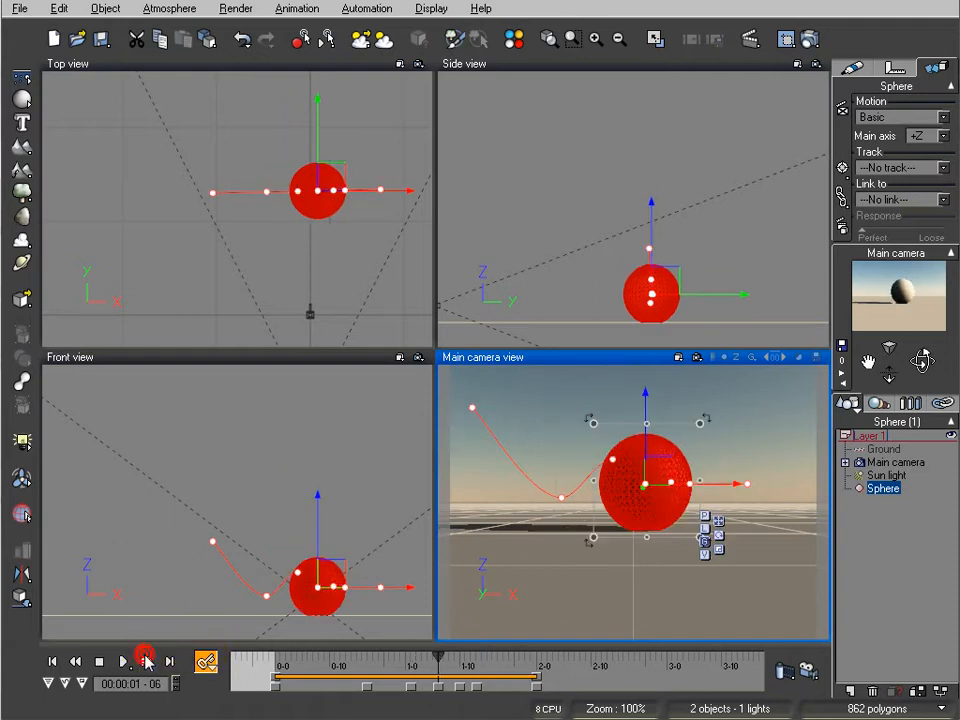
{"action": "left_click_drag", "start_coordinate": [644, 425], "coordinate": [645, 451]}
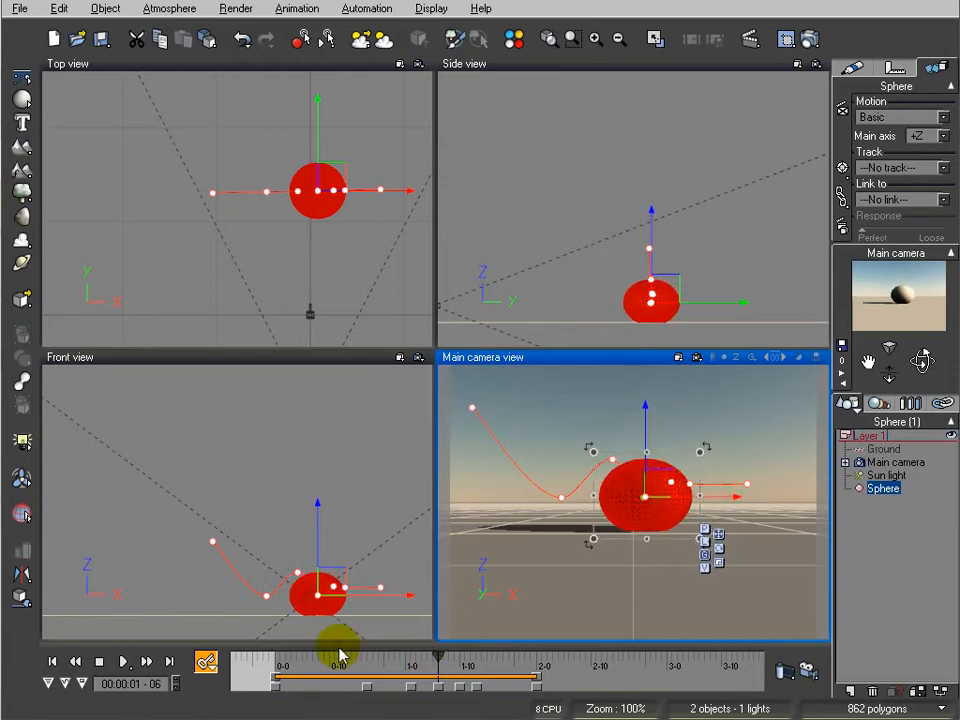
{"action": "left_click", "coordinate": [146, 661]}
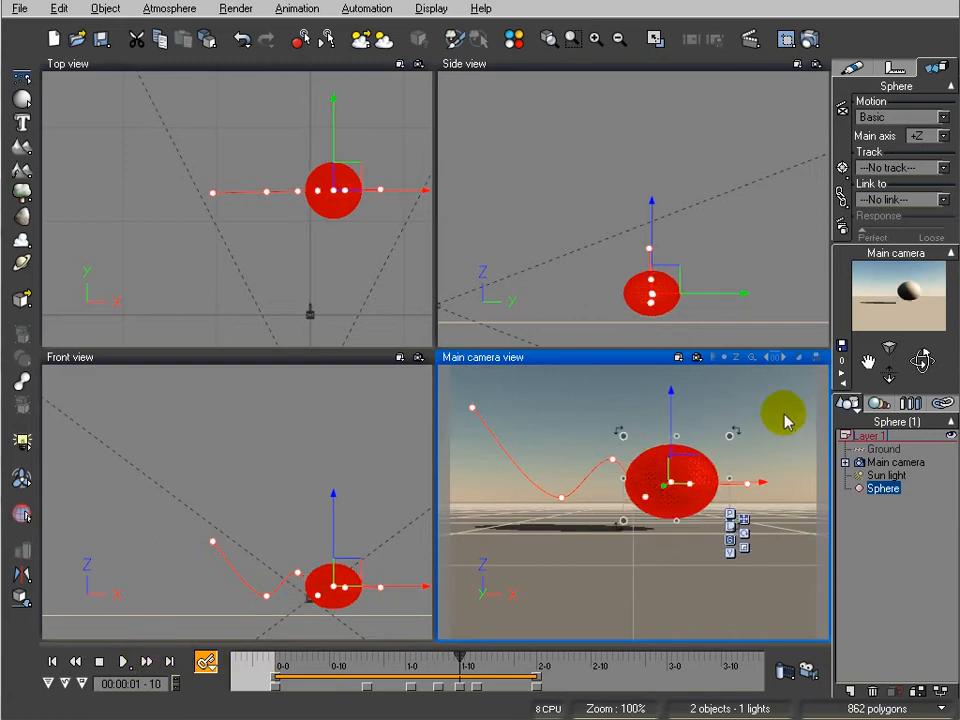
{"action": "left_click_drag", "start_coordinate": [676, 435], "coordinate": [677, 420]}
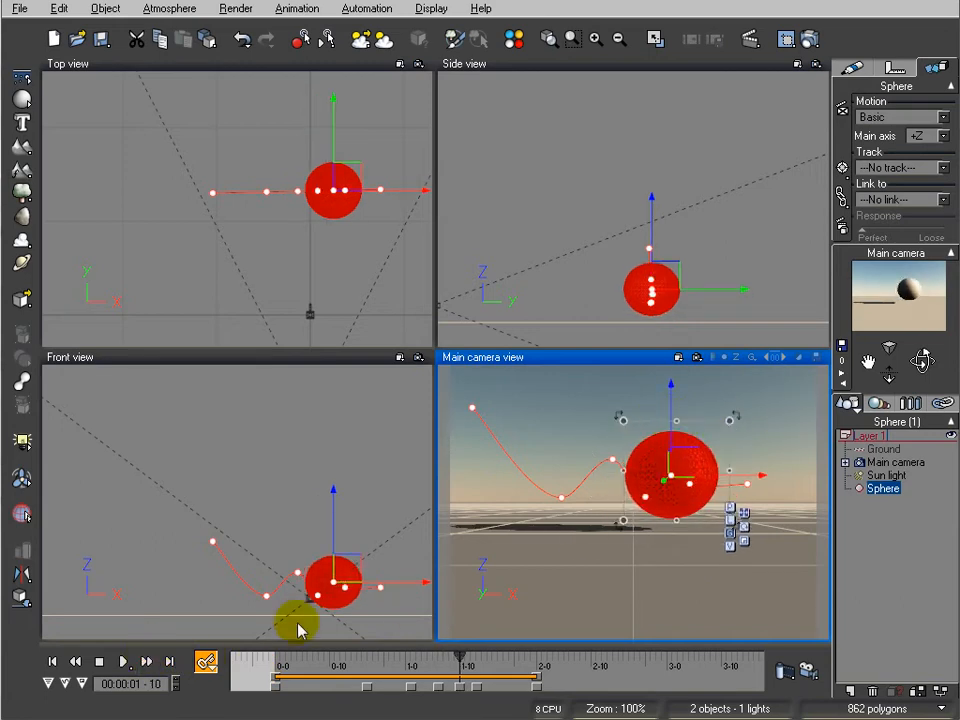
Squash the sphere very slightly at 1 second 13 frames and advance to the keyframe at 2 seconds
{"action": "left_click", "coordinate": [147, 661]}
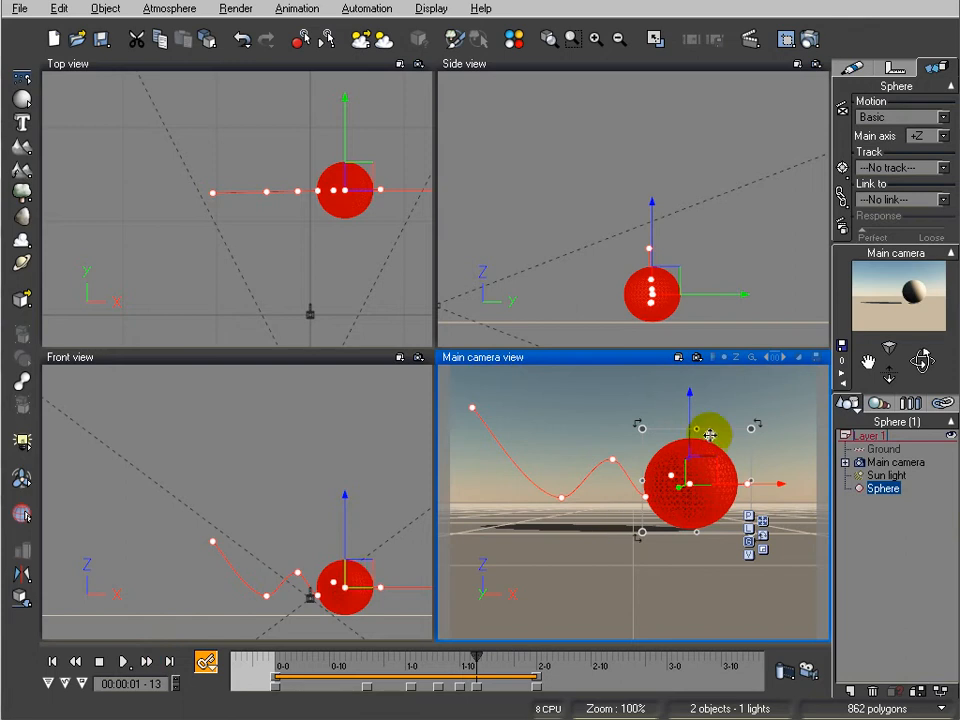
{"action": "left_click_drag", "start_coordinate": [697, 430], "coordinate": [697, 437]}
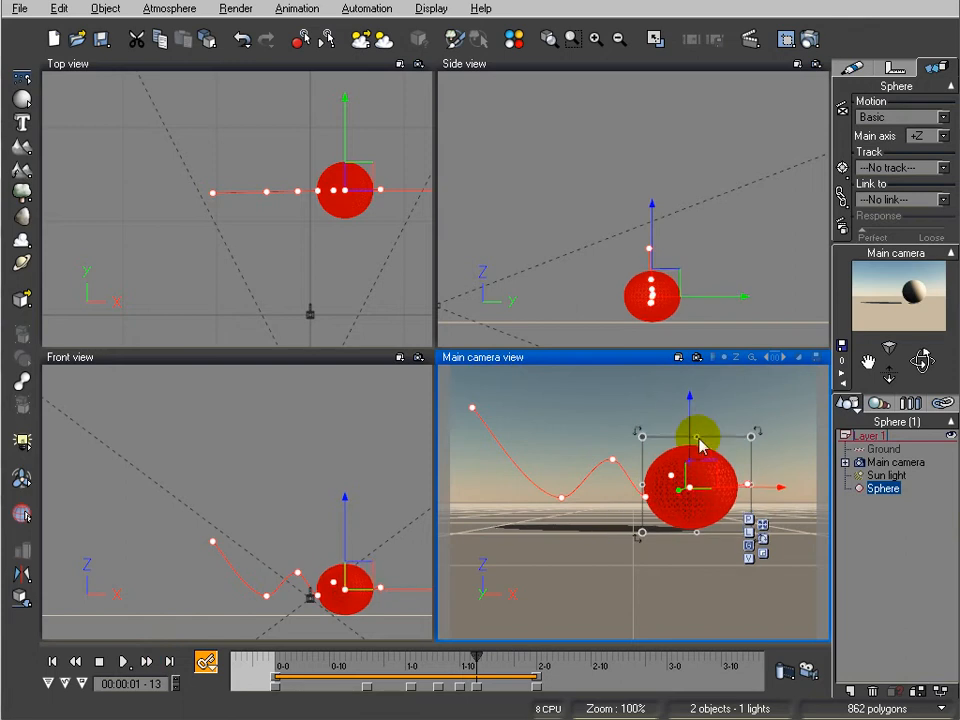
{"action": "left_click", "coordinate": [147, 661]}
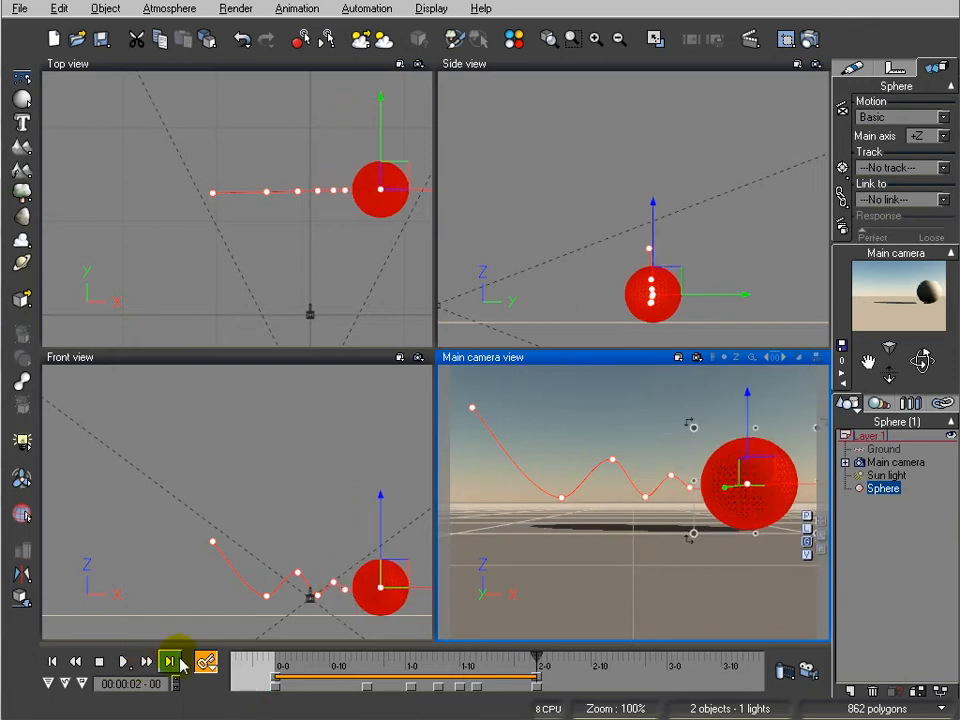
Play the animation preview several times to check the sphere's squash and stretch
{"action": "left_click", "coordinate": [124, 661]}
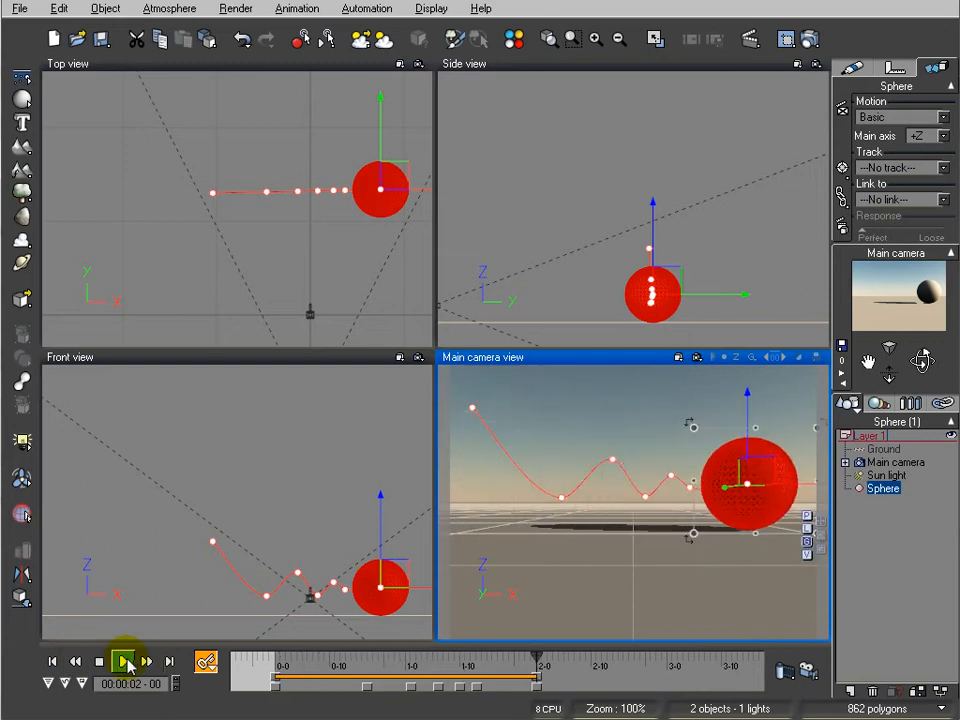
{"action": "left_click", "coordinate": [124, 661]}
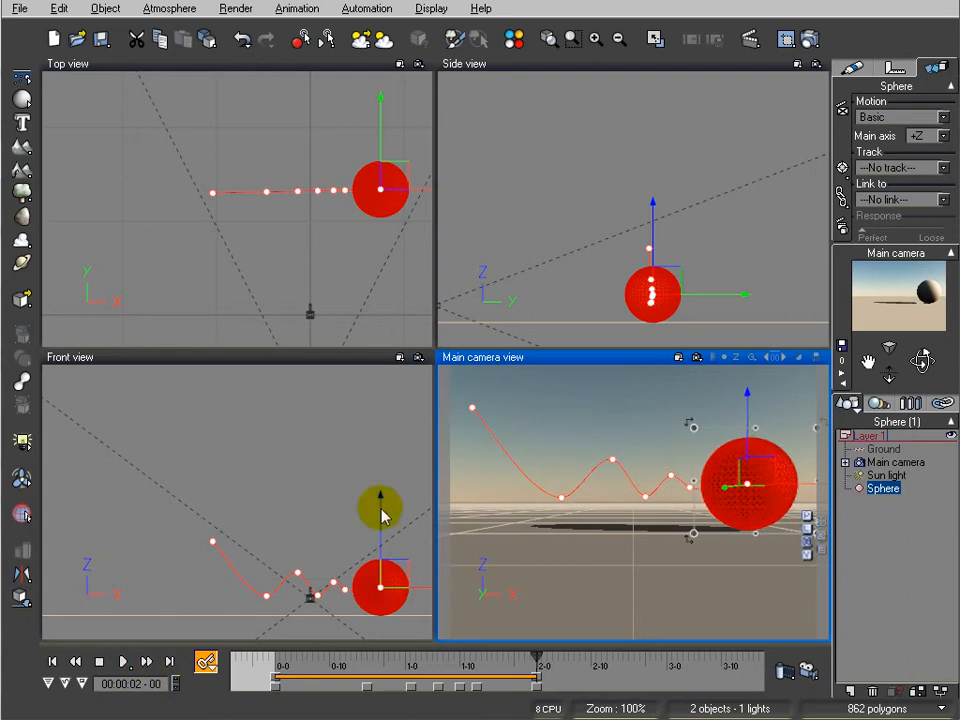
{"action": "left_click", "coordinate": [124, 661]}
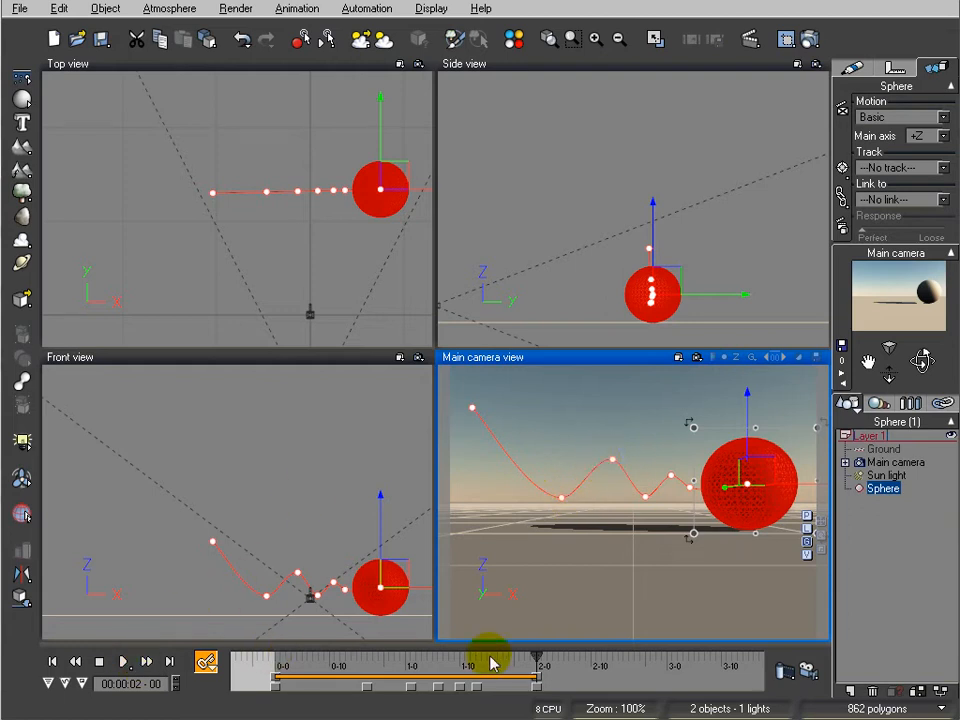
Step and scrub through the first two bounces to examine how the sphere's shape changes before each impact
{"action": "left_click", "coordinate": [53, 661]}
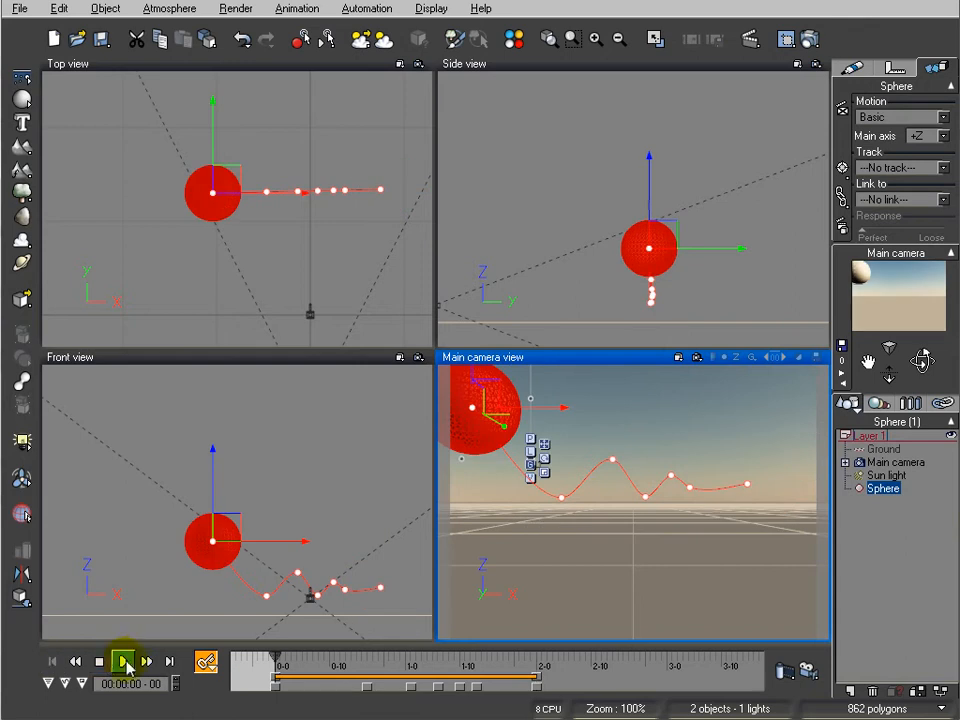
{"action": "left_click", "coordinate": [122, 661]}
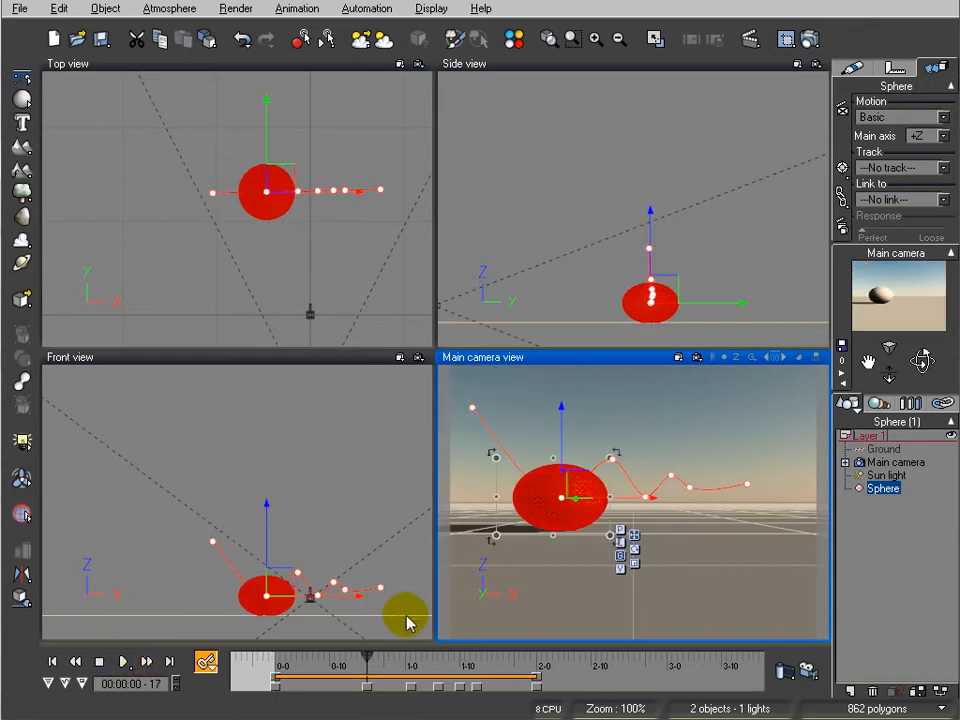
{"action": "left_click_drag", "start_coordinate": [368, 656], "coordinate": [319, 656]}
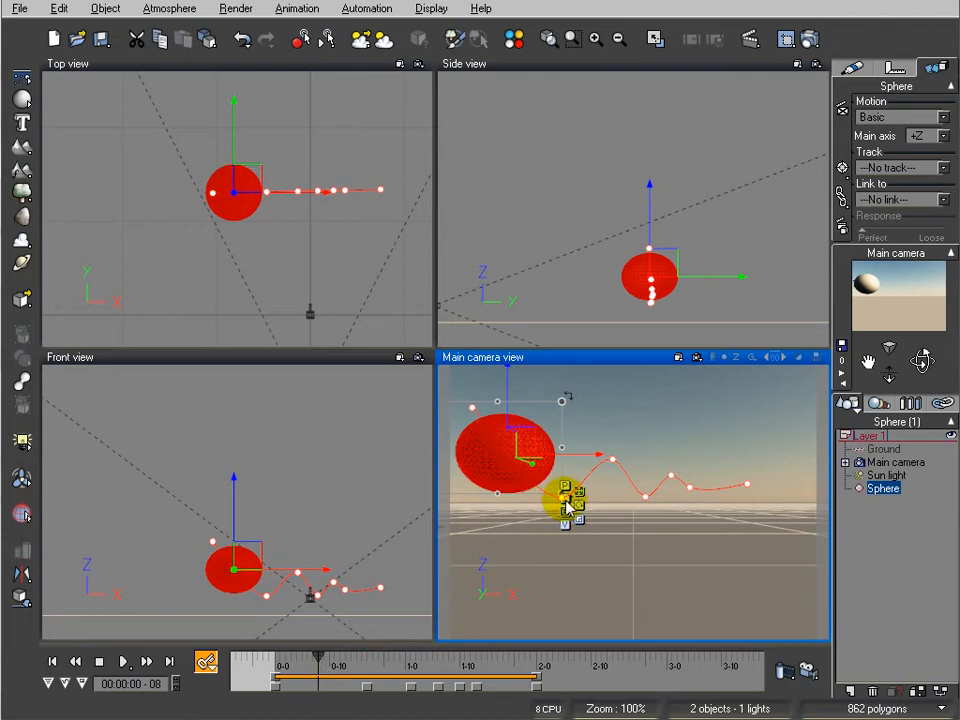
{"action": "left_click_drag", "start_coordinate": [320, 656], "coordinate": [406, 658]}
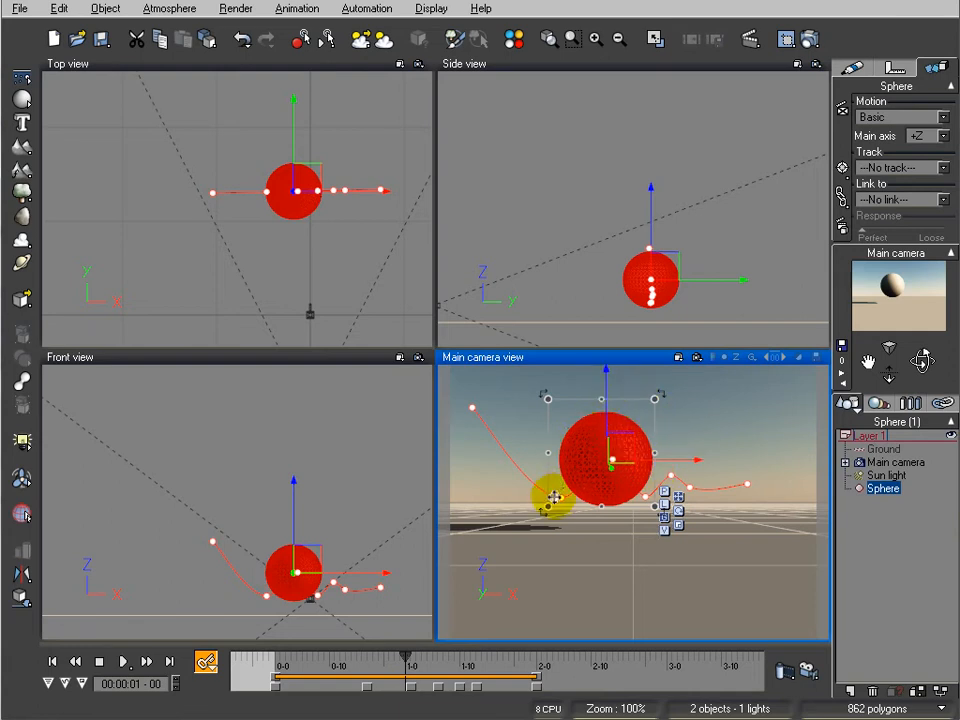
{"action": "left_click", "coordinate": [409, 654]}
{"action": "left_click_drag", "start_coordinate": [409, 654], "coordinate": [437, 654]}
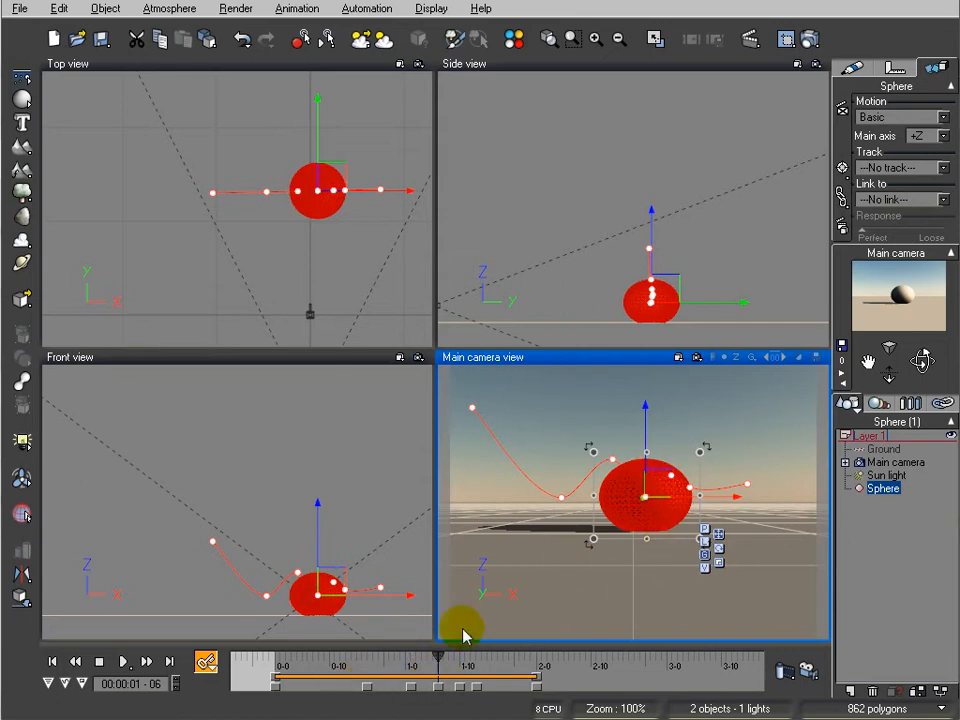
{"action": "left_click_drag", "start_coordinate": [437, 662], "coordinate": [323, 662]}
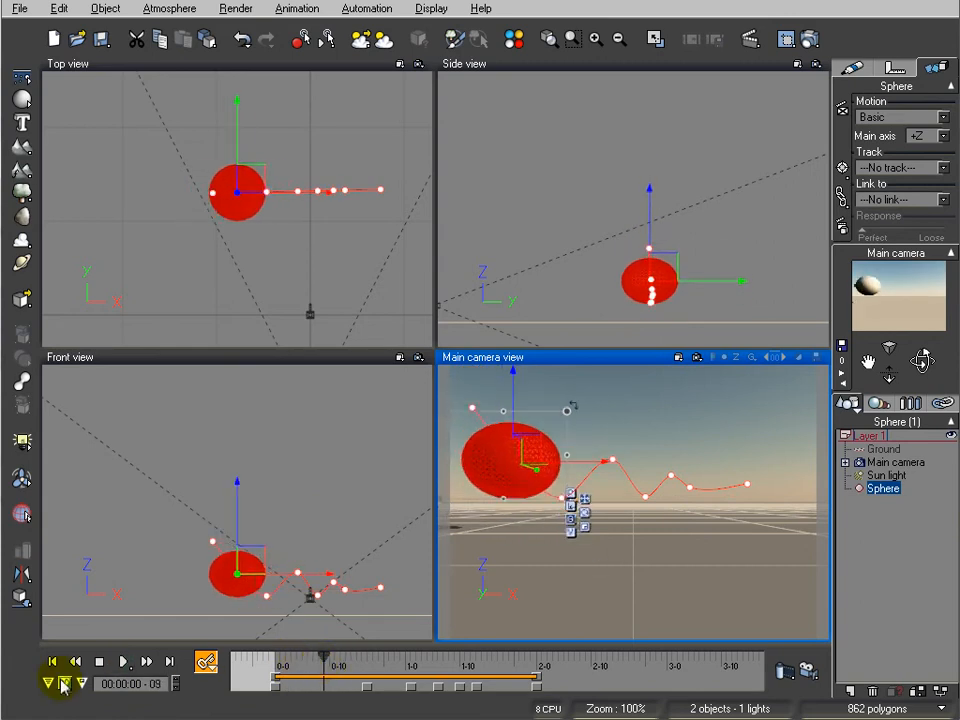
Expand the timeline's property tracks and curve graph, display the sphere's Size curves, and select the Sphere.Size.Z curve
{"action": "left_click", "coordinate": [52, 685]}
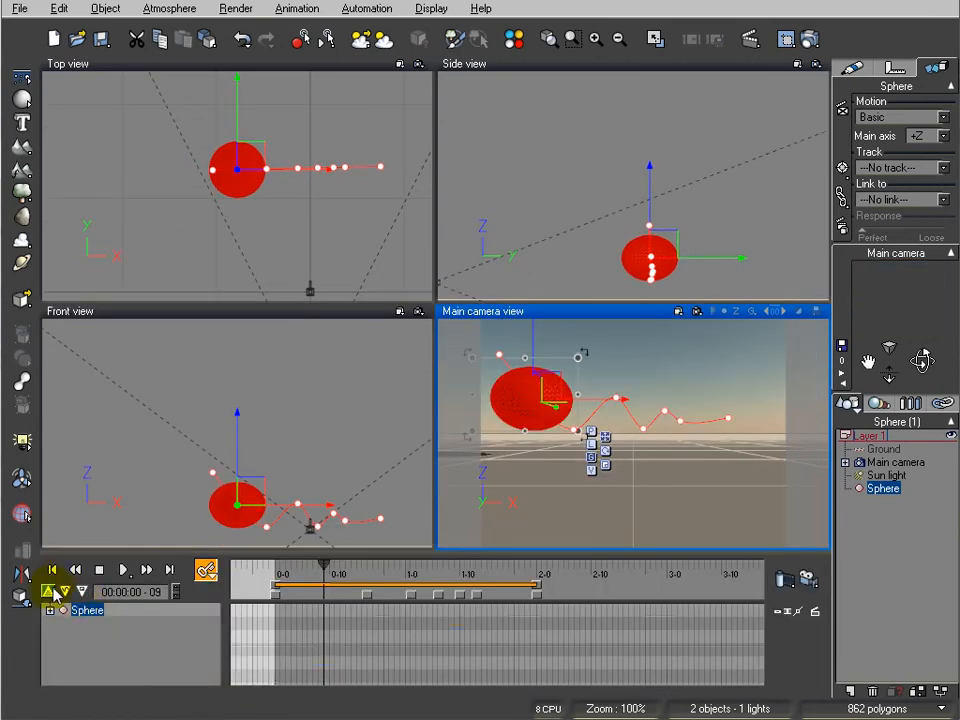
{"action": "left_click", "coordinate": [64, 594]}
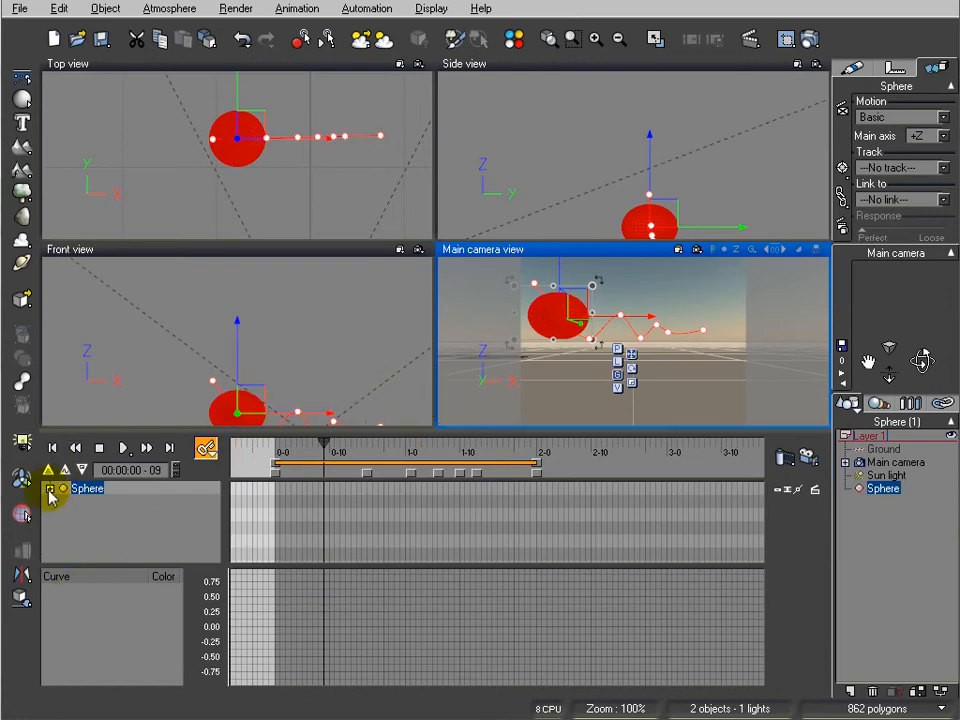
{"action": "left_click", "coordinate": [49, 488]}
{"action": "mouse_move", "coordinate": [216, 501]}
{"action": "left_mouse_down"}
{"action": "mouse_move", "coordinate": [220, 512]}
{"action": "mouse_move", "coordinate": [214, 499]}
{"action": "left_mouse_up"}
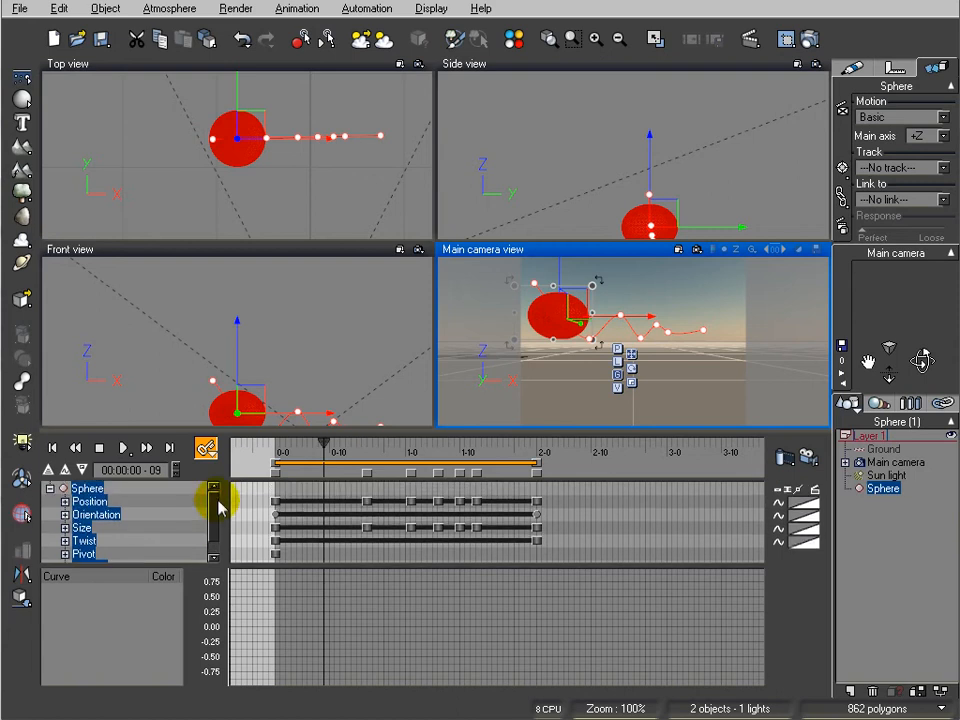
{"action": "left_click", "coordinate": [88, 528]}
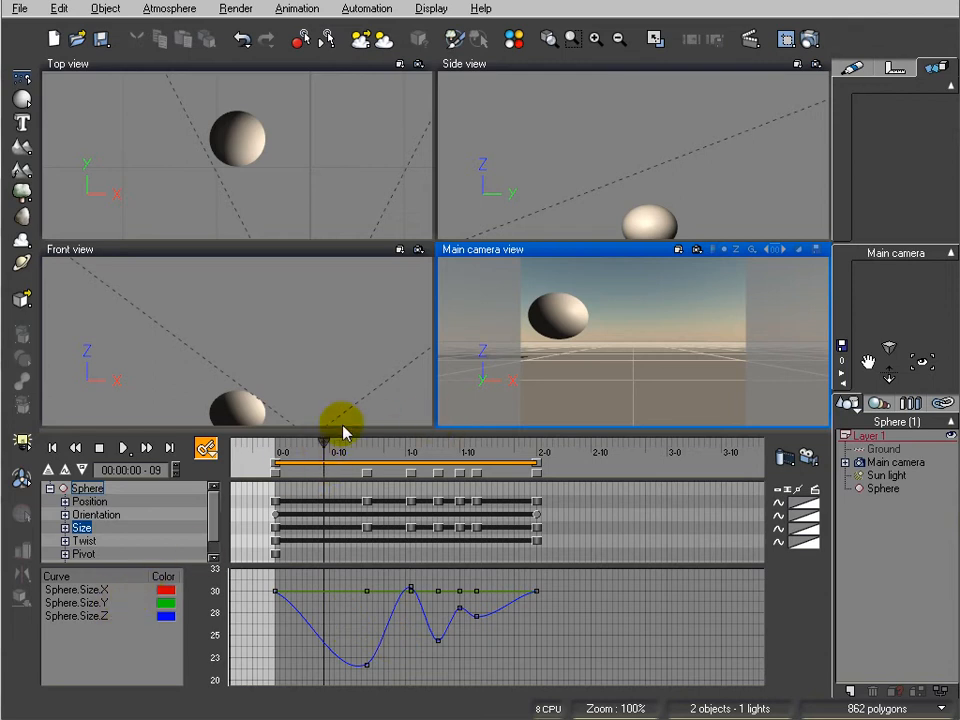
{"action": "left_click", "coordinate": [76, 617]}
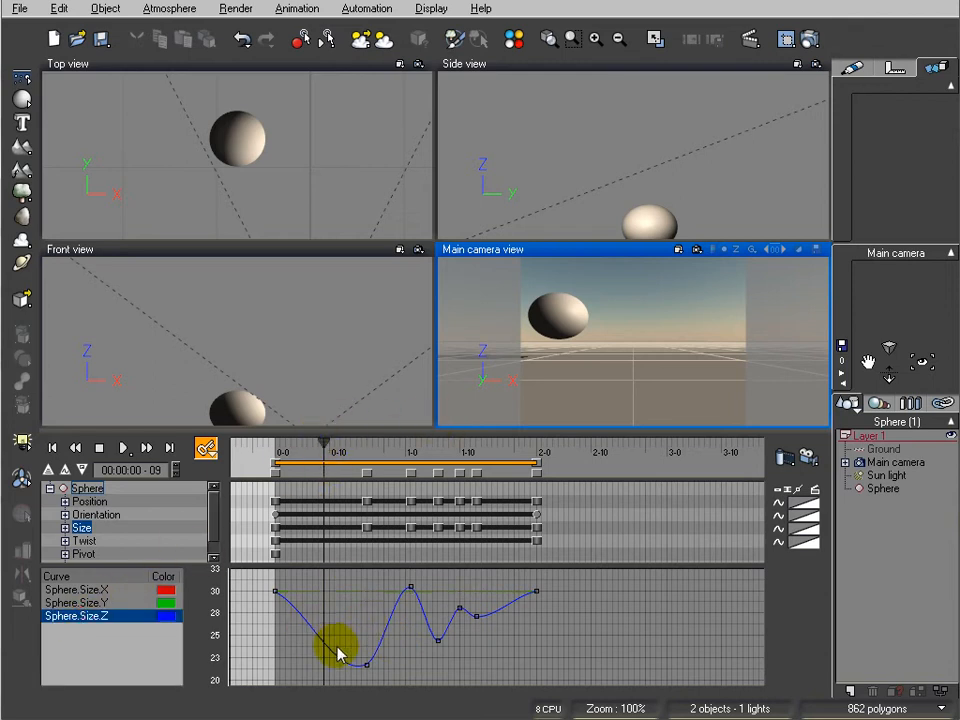
Move the time to frame 16 and enlarge the curve graph around the first dip of the Sphere.Size.Z curve
{"action": "left_click_drag", "start_coordinate": [325, 443], "coordinate": [363, 452]}
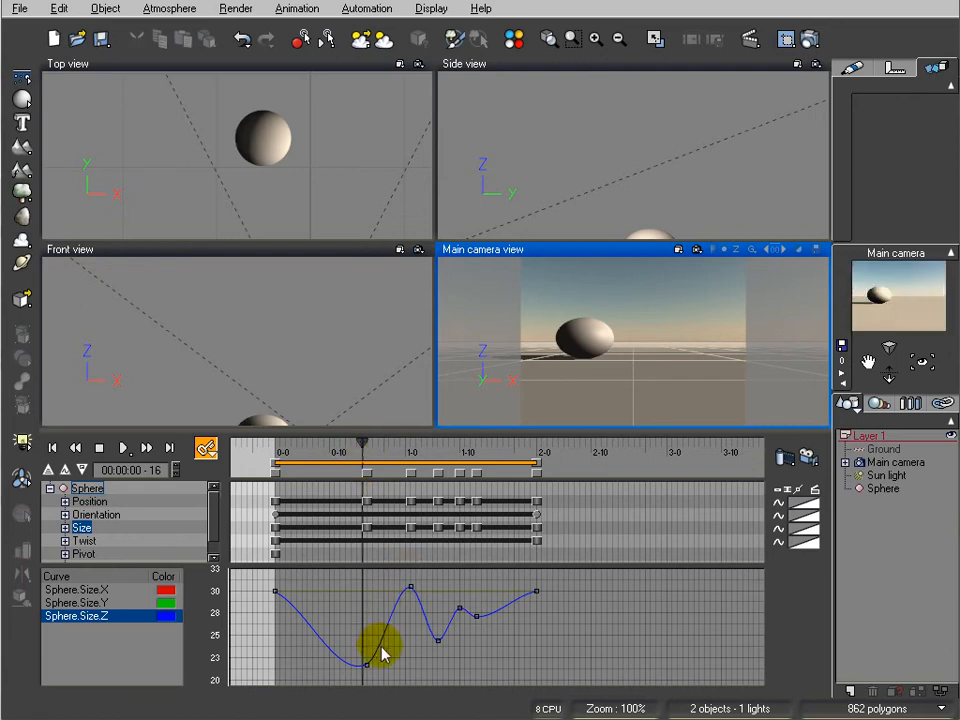
{"action": "scroll", "coordinate": [454, 606], "scroll_direction": "up", "scroll_amount": 3}
{"action": "middle_click_drag", "start_coordinate": [395, 633], "coordinate": [548, 568]}
{"action": "left_click_drag", "start_coordinate": [542, 565], "coordinate": [544, 549]}
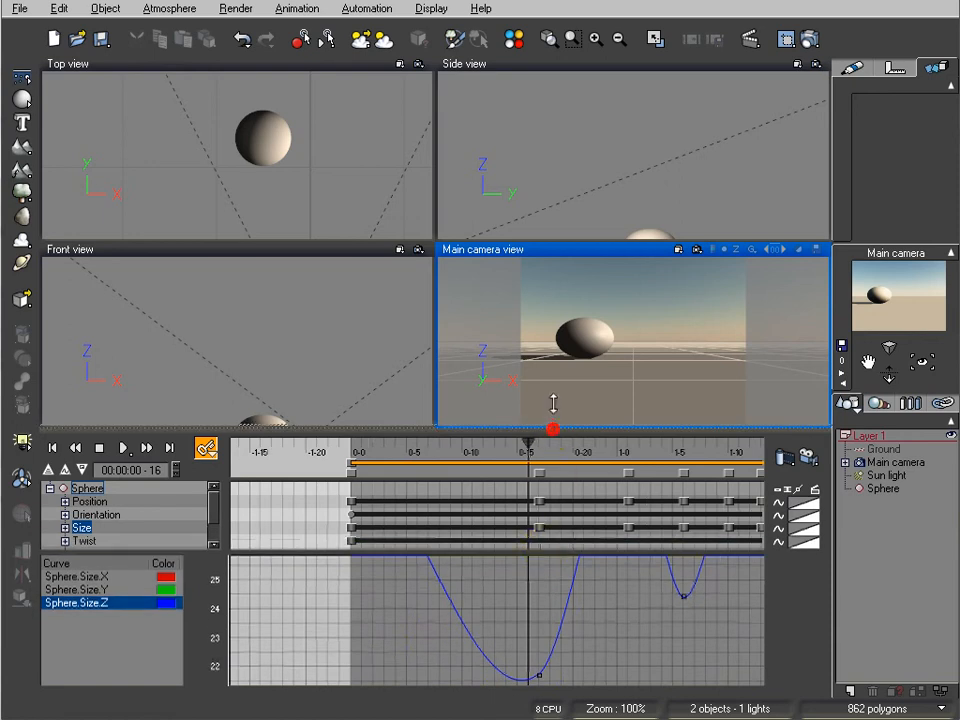
{"action": "left_click_drag", "start_coordinate": [555, 384], "coordinate": [556, 386]}
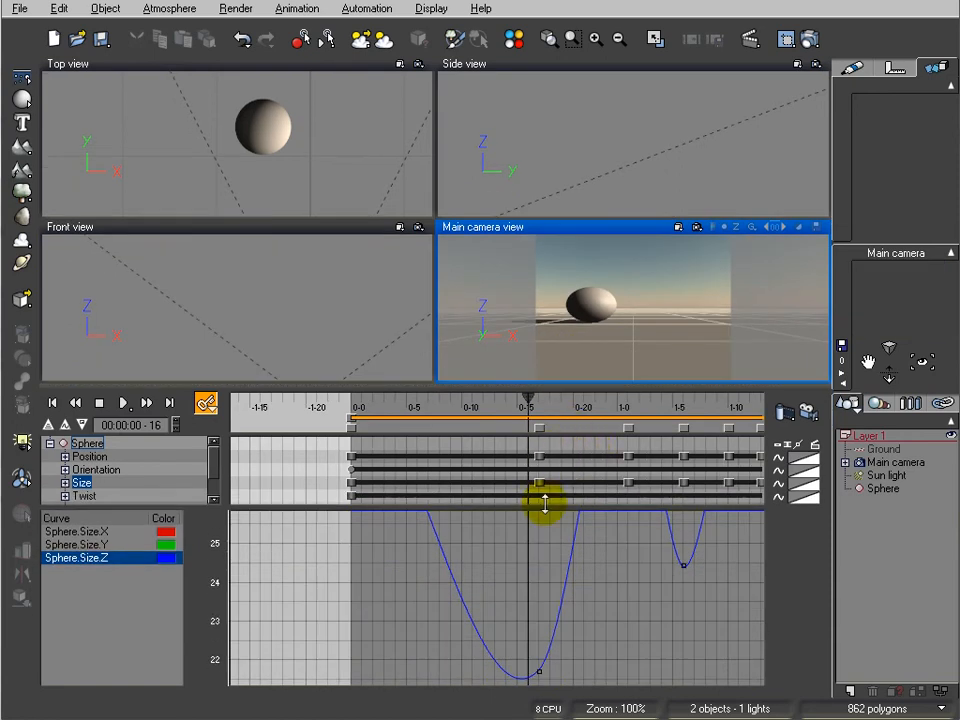
{"action": "left_click_drag", "start_coordinate": [545, 507], "coordinate": [544, 497]}
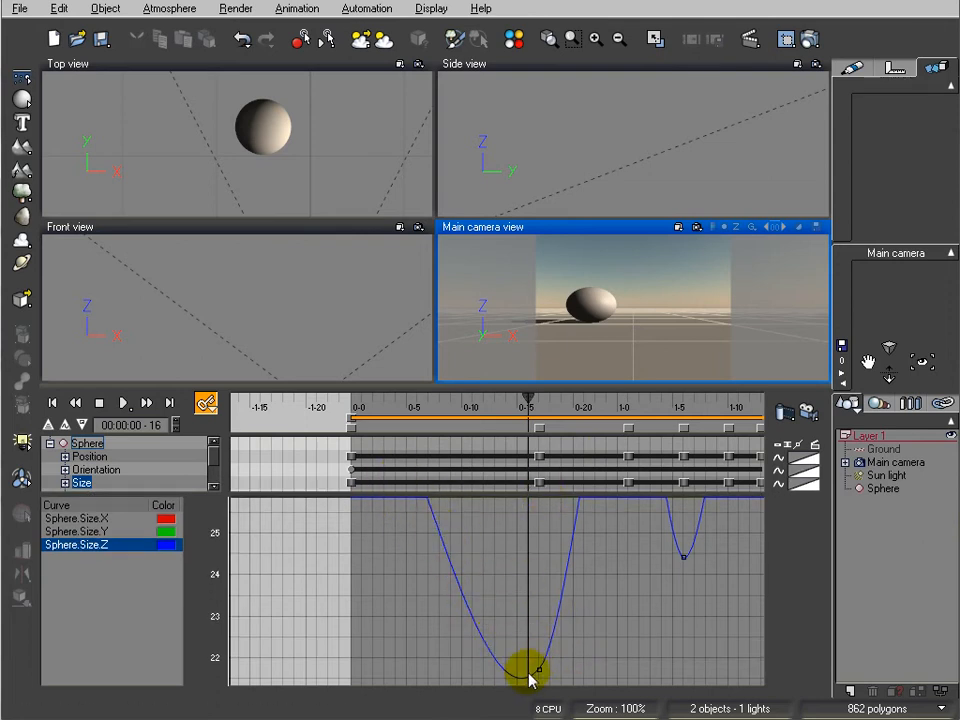
Add a keyframe just before the first impact on the Sphere.Size.Z curve and raise it to about 30 at frame 16
{"action": "right_click_drag", "start_coordinate": [551, 554], "coordinate": [581, 656], "text": "ctrl"}
{"action": "mouse_move", "coordinate": [503, 538]}
{"action": "right_mouse_down", "text": "ctrl"}
{"action": "mouse_move", "coordinate": [524, 588]}
{"action": "mouse_move", "coordinate": [569, 559]}
{"action": "mouse_move", "coordinate": [515, 550]}
{"action": "right_mouse_up", "text": "ctrl"}
{"action": "mouse_move", "coordinate": [574, 562]}
{"action": "right_mouse_down"}
{"action": "mouse_move", "coordinate": [560, 562]}
{"action": "mouse_move", "coordinate": [584, 564]}
{"action": "right_mouse_up"}
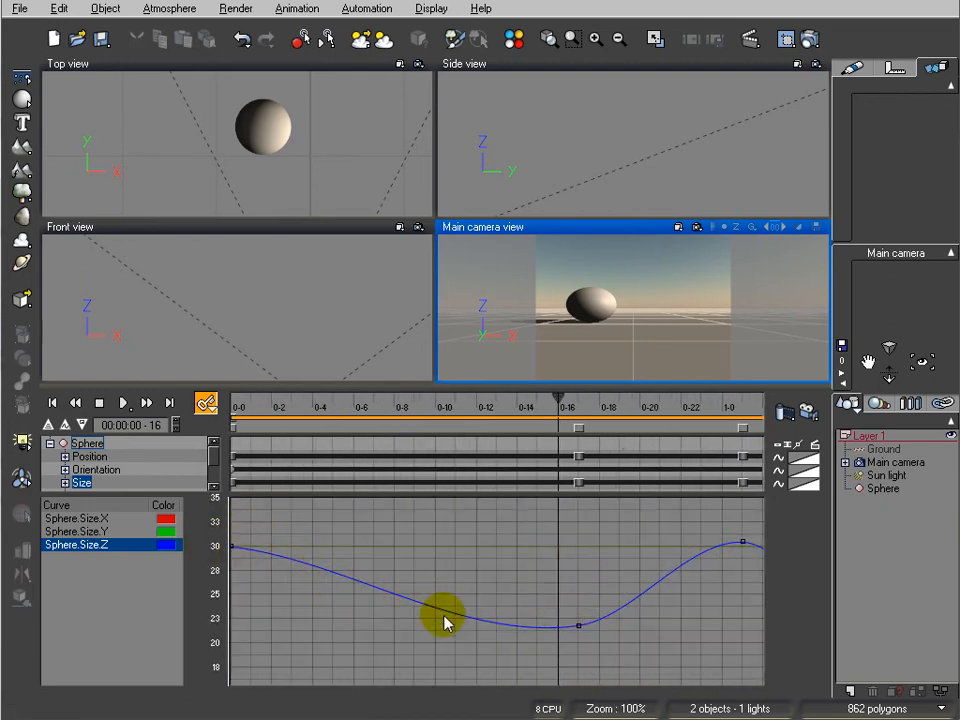
{"action": "double_click", "coordinate": [553, 628]}
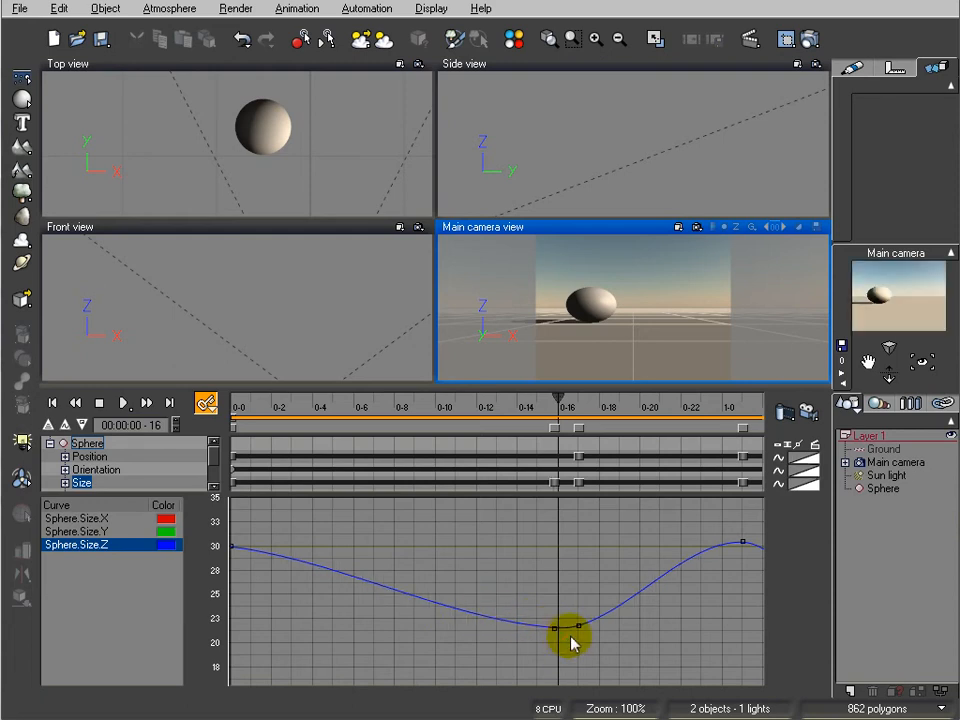
{"action": "mouse_move", "coordinate": [553, 627]}
{"action": "left_mouse_down"}
{"action": "mouse_move", "coordinate": [566, 561]}
{"action": "mouse_move", "coordinate": [559, 548]}
{"action": "left_mouse_up"}
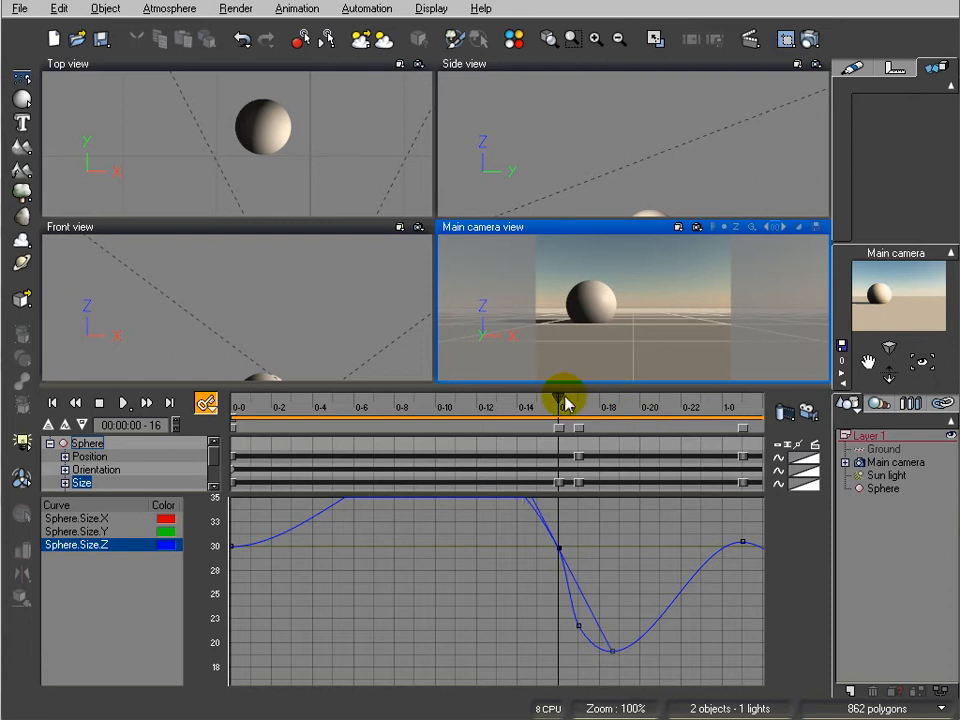
Check the sphere's shape at frame 11 and set the new Sphere.Size.Z keyframe's interpolation to Linear
{"action": "left_click_drag", "start_coordinate": [557, 398], "coordinate": [455, 397]}
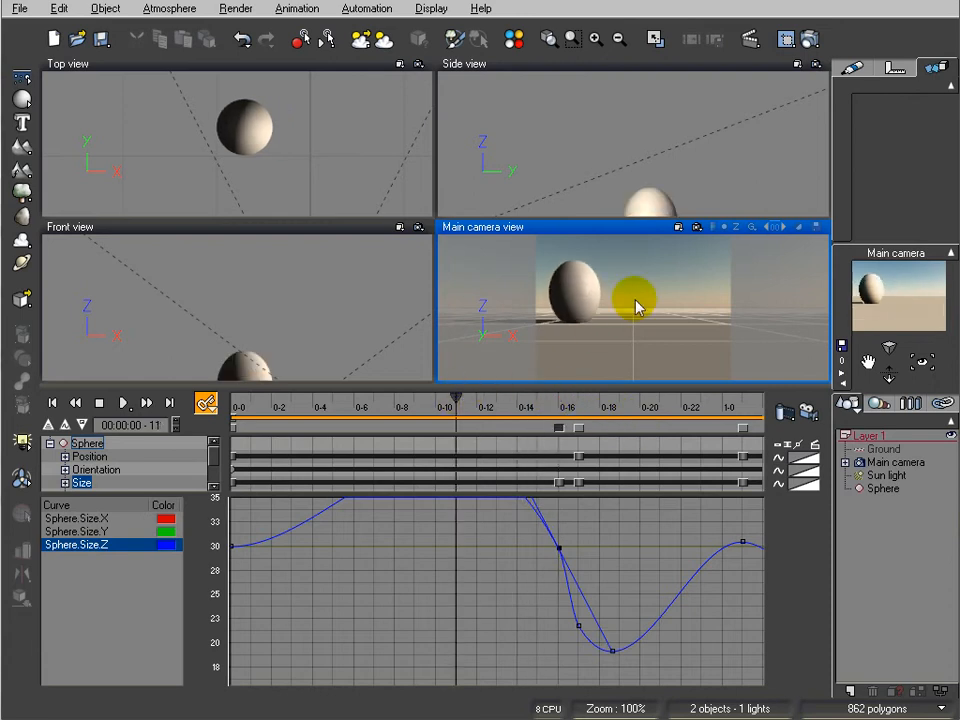
{"action": "right_click", "coordinate": [560, 548]}
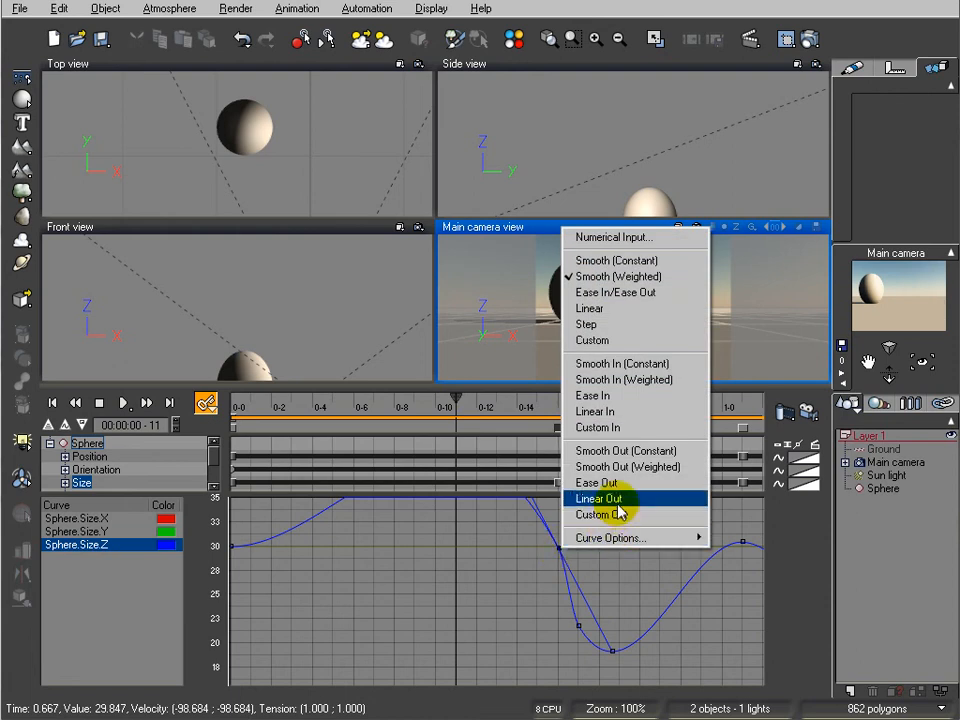
{"action": "left_click", "coordinate": [619, 309]}
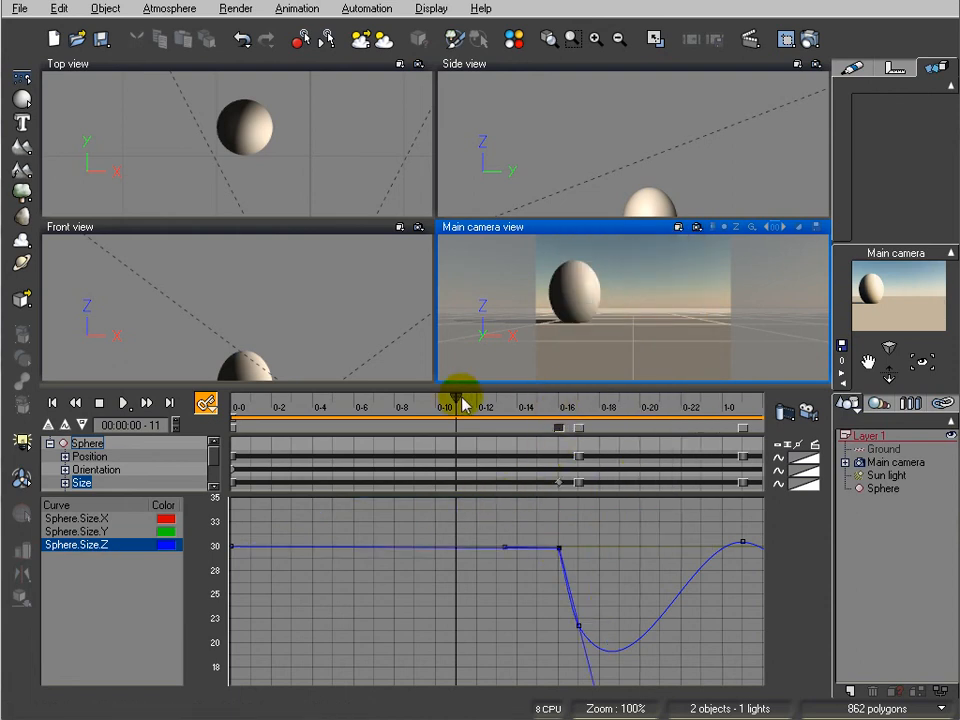
Scrub the approach to the first impact and shift the linear Sphere.Size.Z keyframe earlier to about 0.57 seconds
{"action": "mouse_move", "coordinate": [457, 397]}
{"action": "left_mouse_down"}
{"action": "mouse_move", "coordinate": [658, 426]}
{"action": "mouse_move", "coordinate": [543, 440]}
{"action": "left_mouse_up"}
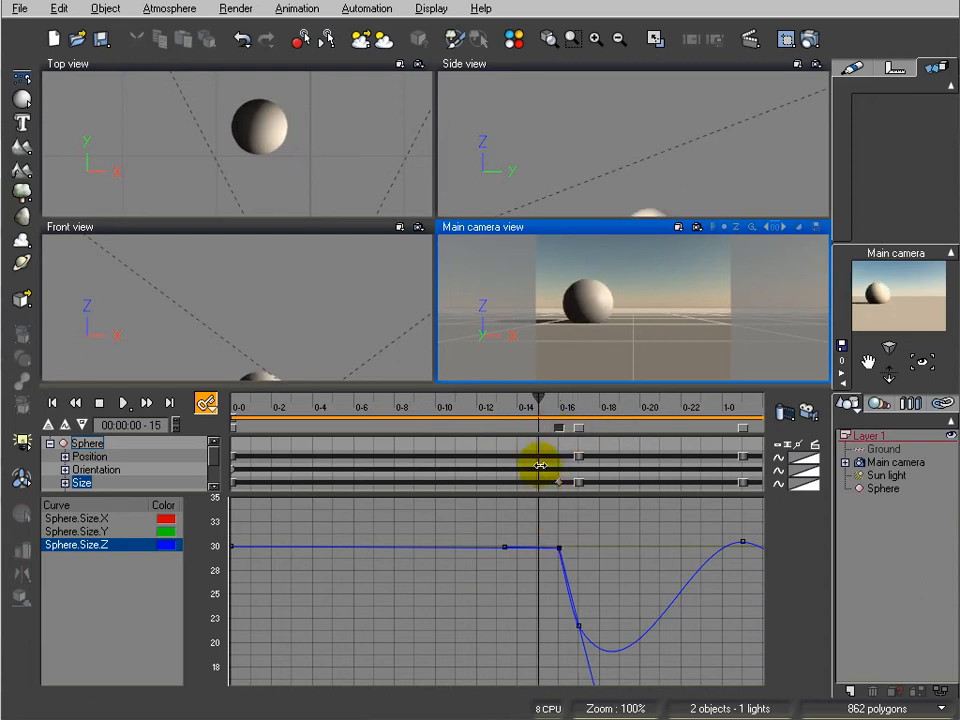
{"action": "left_click", "coordinate": [525, 392]}
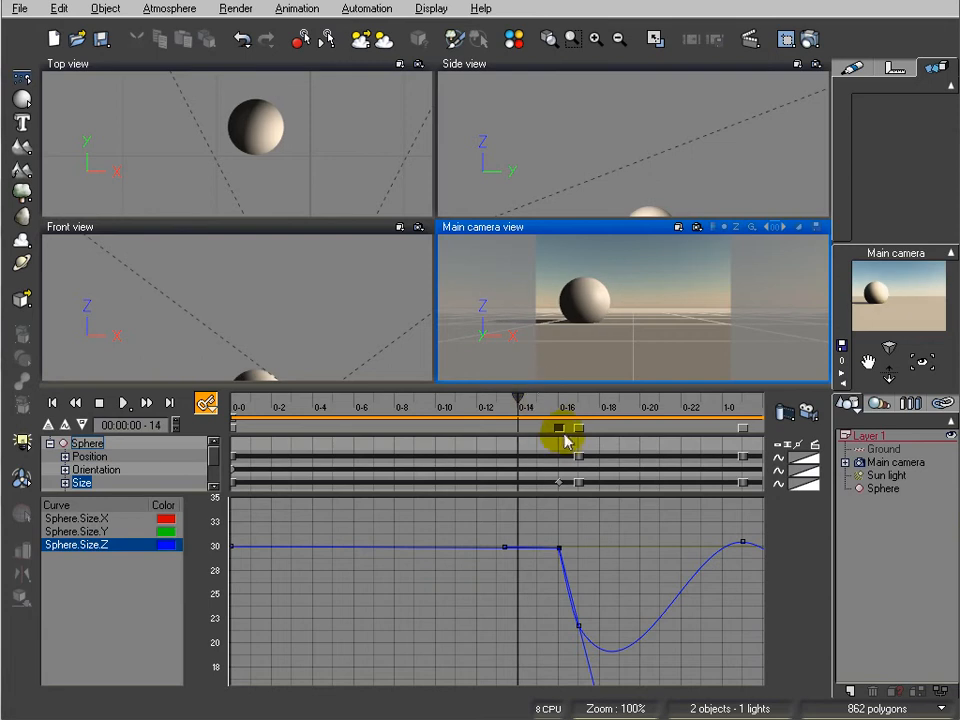
{"action": "mouse_move", "coordinate": [549, 429]}
{"action": "left_mouse_down"}
{"action": "mouse_move", "coordinate": [521, 429]}
{"action": "mouse_move", "coordinate": [536, 394]}
{"action": "mouse_move", "coordinate": [597, 407]}
{"action": "mouse_move", "coordinate": [485, 407]}
{"action": "left_mouse_up"}
{"action": "left_click_drag", "start_coordinate": [522, 410], "coordinate": [530, 452]}
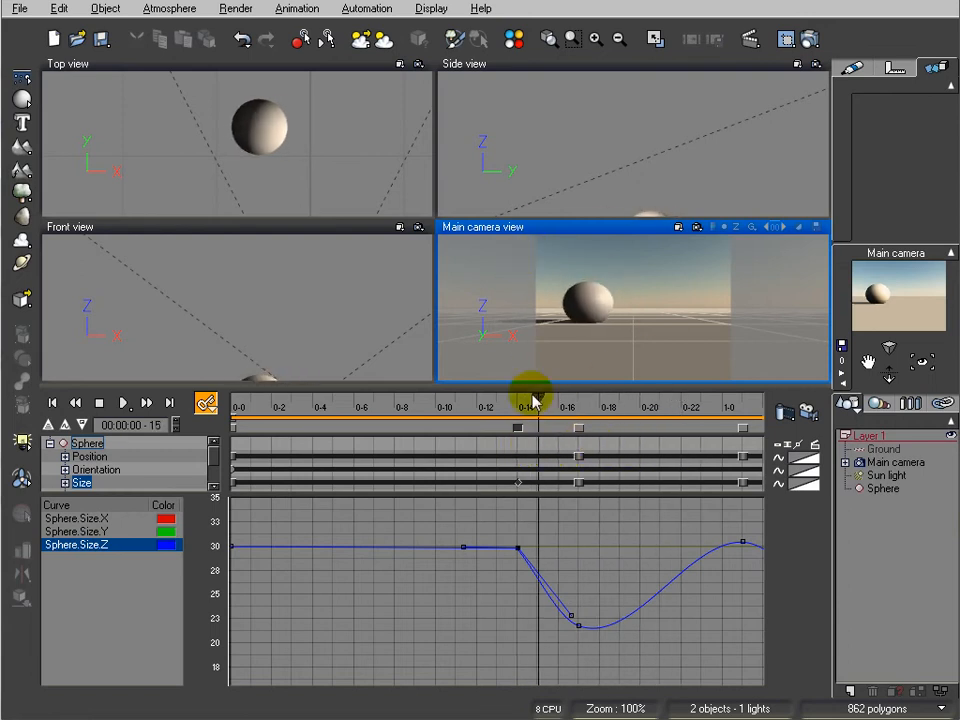
{"action": "mouse_move", "coordinate": [513, 547]}
{"action": "left_mouse_down"}
{"action": "mouse_move", "coordinate": [491, 549]}
{"action": "mouse_move", "coordinate": [510, 548]}
{"action": "left_mouse_up"}
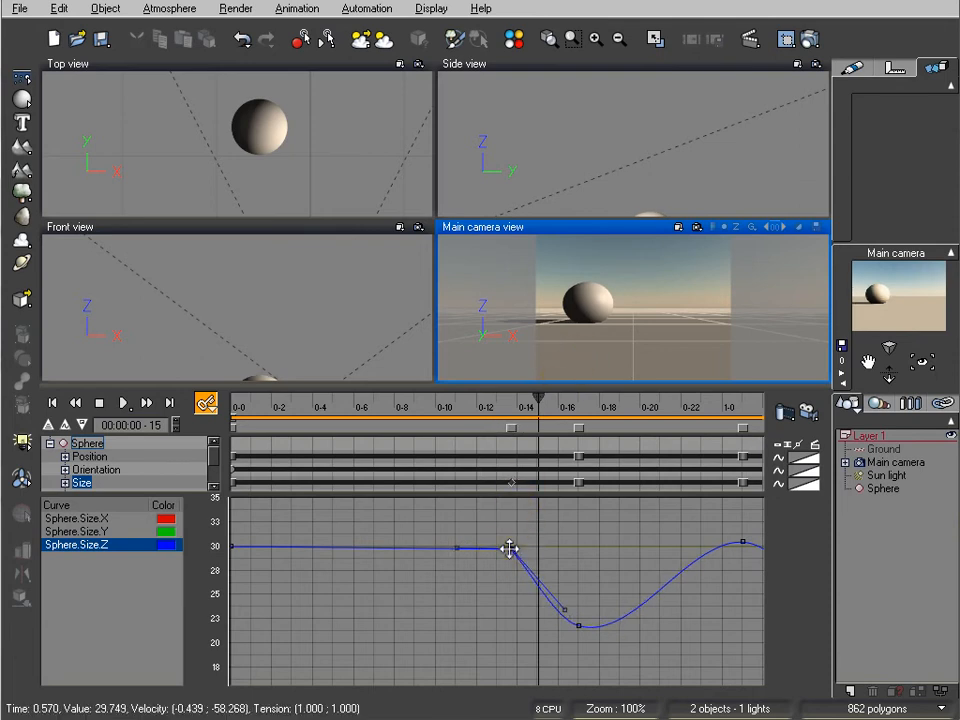
Move the linear Sphere.Size.Z keyframe before the first impact to about frame 14 at value 30 and scrub through the impact
{"action": "left_click_drag", "start_coordinate": [509, 548], "coordinate": [522, 547]}
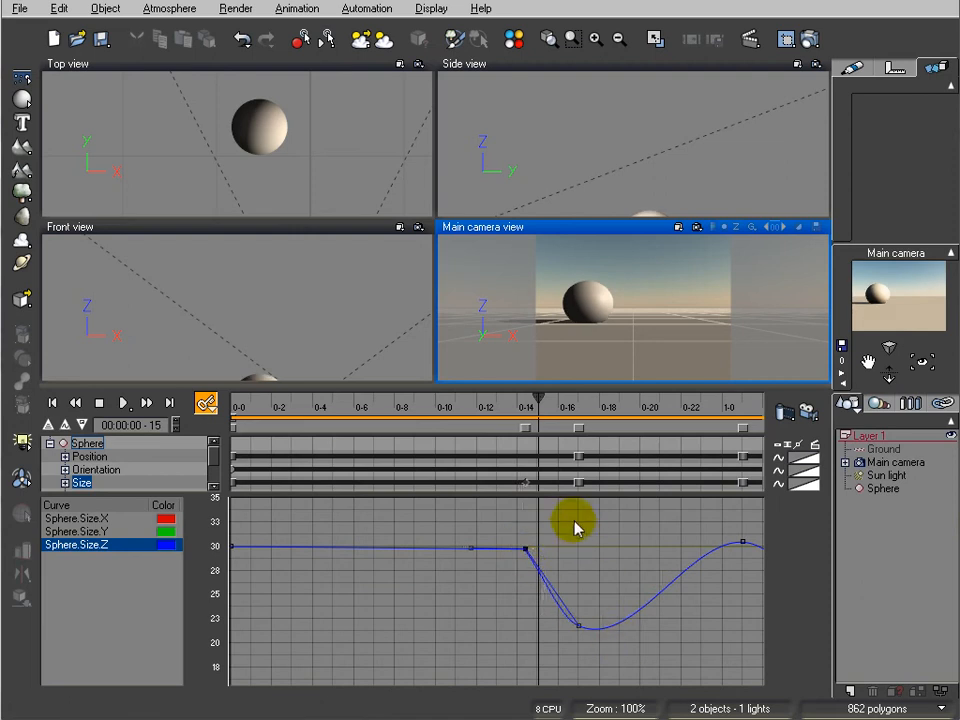
{"action": "left_click_drag", "start_coordinate": [538, 398], "coordinate": [549, 437]}
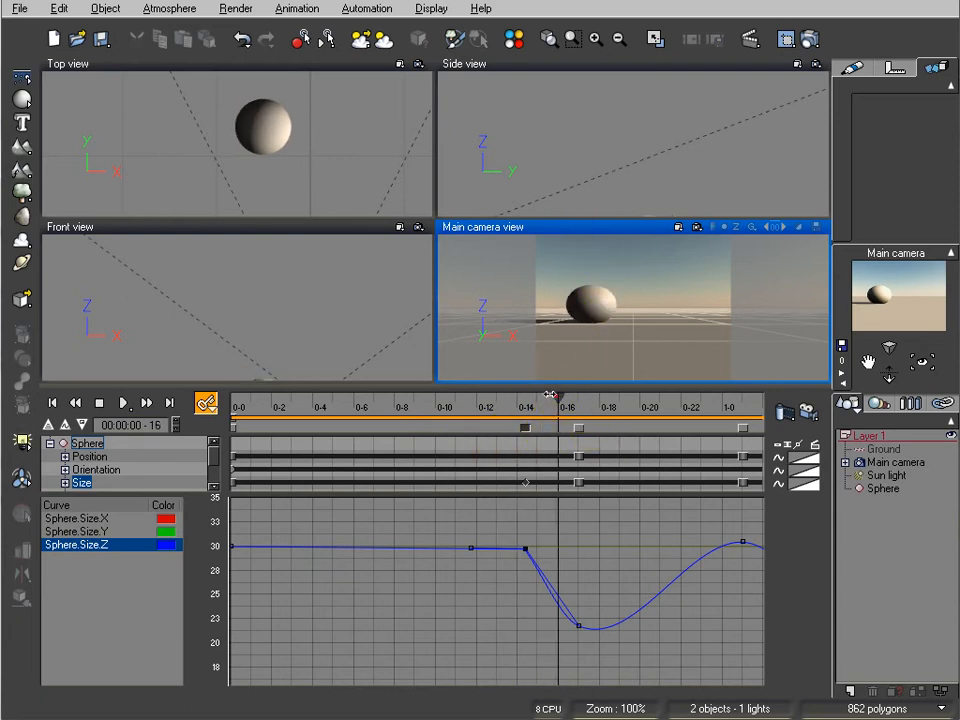
{"action": "left_click_drag", "start_coordinate": [556, 397], "coordinate": [518, 399]}
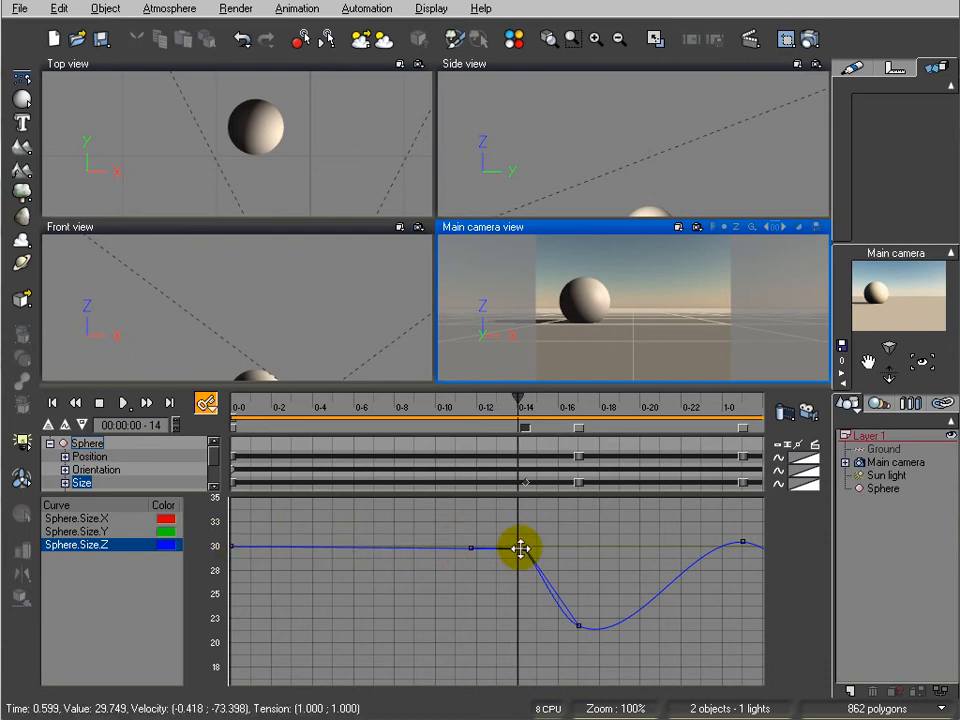
{"action": "left_click_drag", "start_coordinate": [520, 547], "coordinate": [521, 545]}
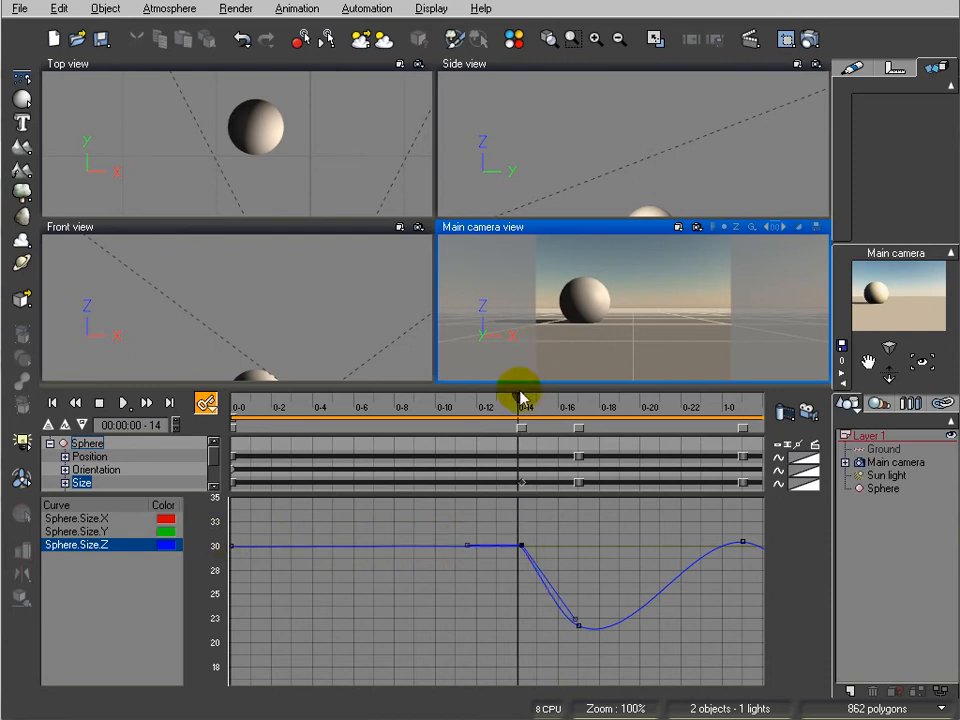
{"action": "mouse_move", "coordinate": [514, 398]}
{"action": "left_mouse_down"}
{"action": "mouse_move", "coordinate": [321, 405]}
{"action": "mouse_move", "coordinate": [560, 423]}
{"action": "left_mouse_up"}
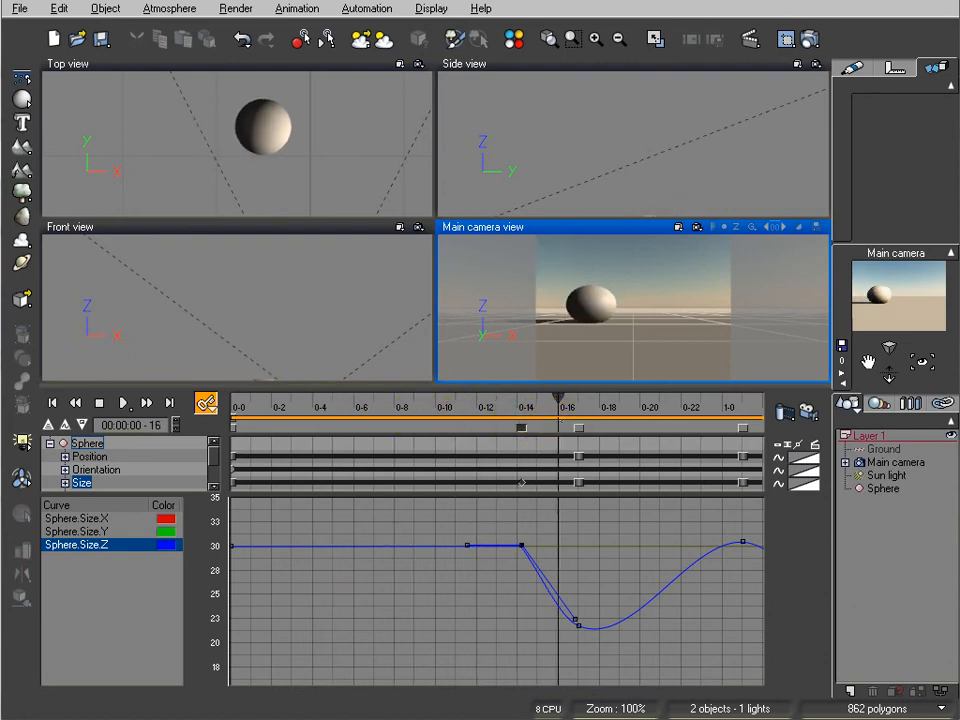
Add a Linear keyframe to Sphere.Size.Z just before the second impact, at about 1.24 seconds with a value of about 30
{"action": "left_click_drag", "start_coordinate": [647, 553], "coordinate": [397, 555]}
{"action": "mouse_move", "coordinate": [286, 398]}
{"action": "left_mouse_down"}
{"action": "mouse_move", "coordinate": [392, 400]}
{"action": "mouse_move", "coordinate": [578, 439]}
{"action": "left_mouse_up"}
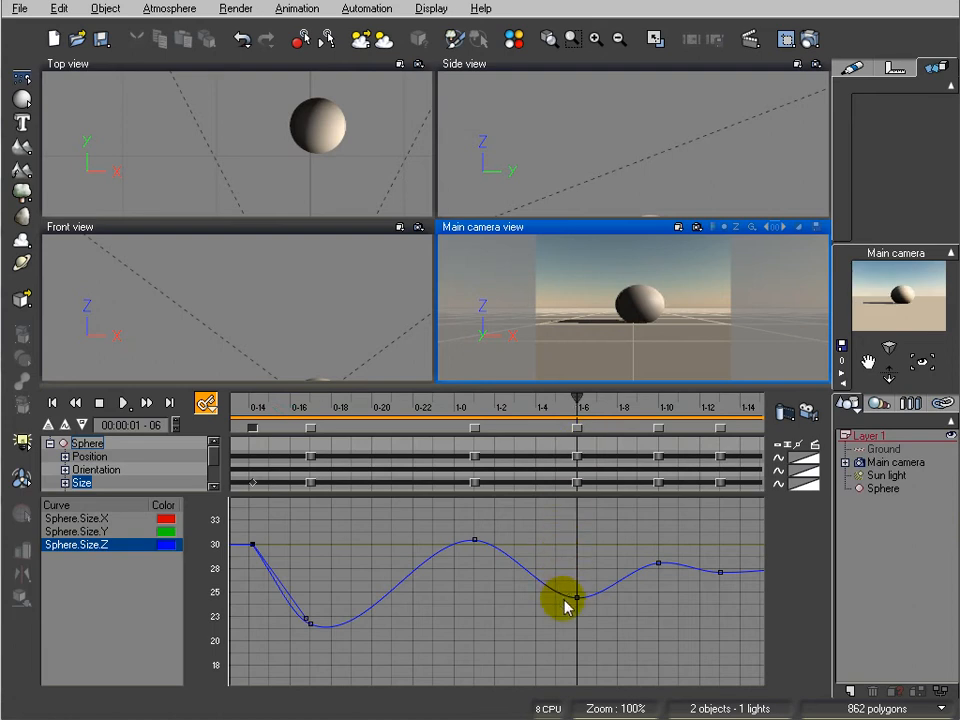
{"action": "left_click_drag", "start_coordinate": [566, 597], "coordinate": [566, 543]}
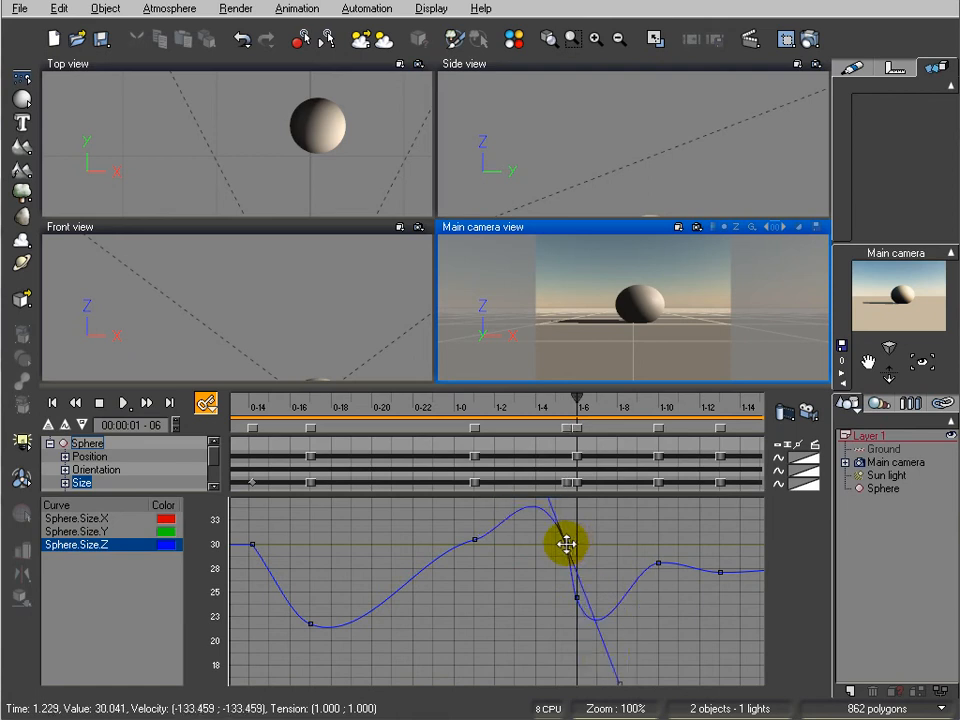
{"action": "right_click", "coordinate": [567, 546]}
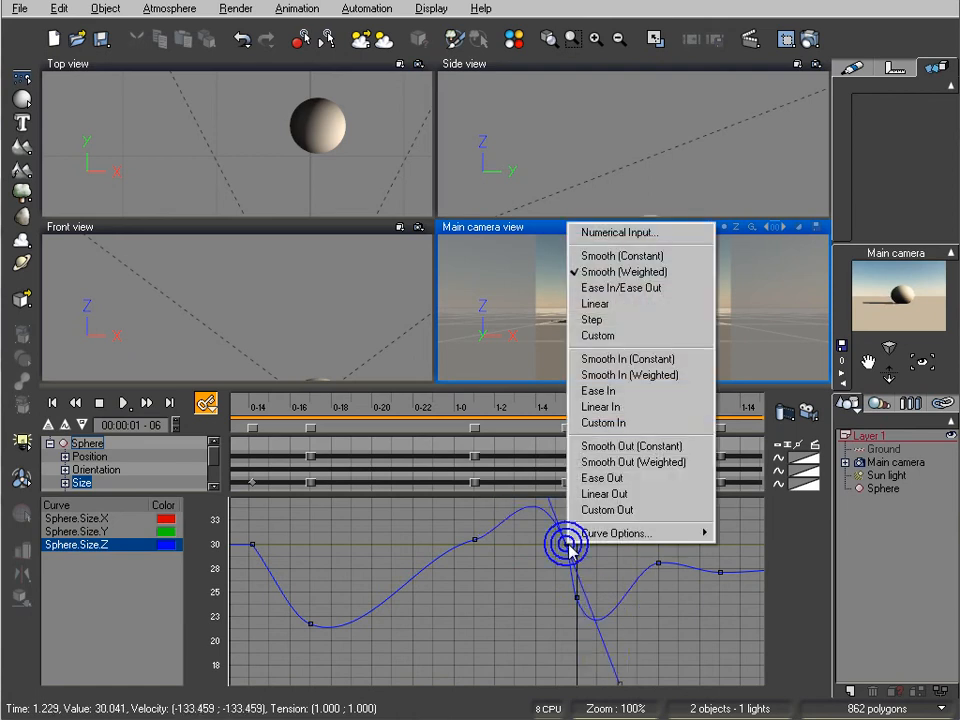
{"action": "left_click", "coordinate": [632, 305]}
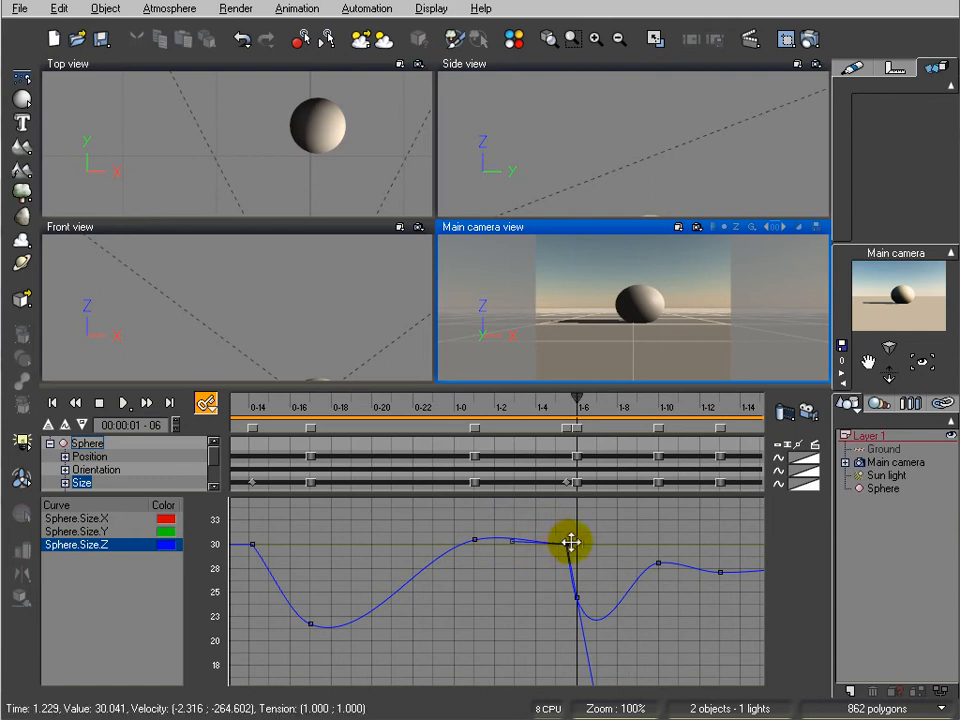
{"action": "left_click_drag", "start_coordinate": [568, 543], "coordinate": [568, 544]}
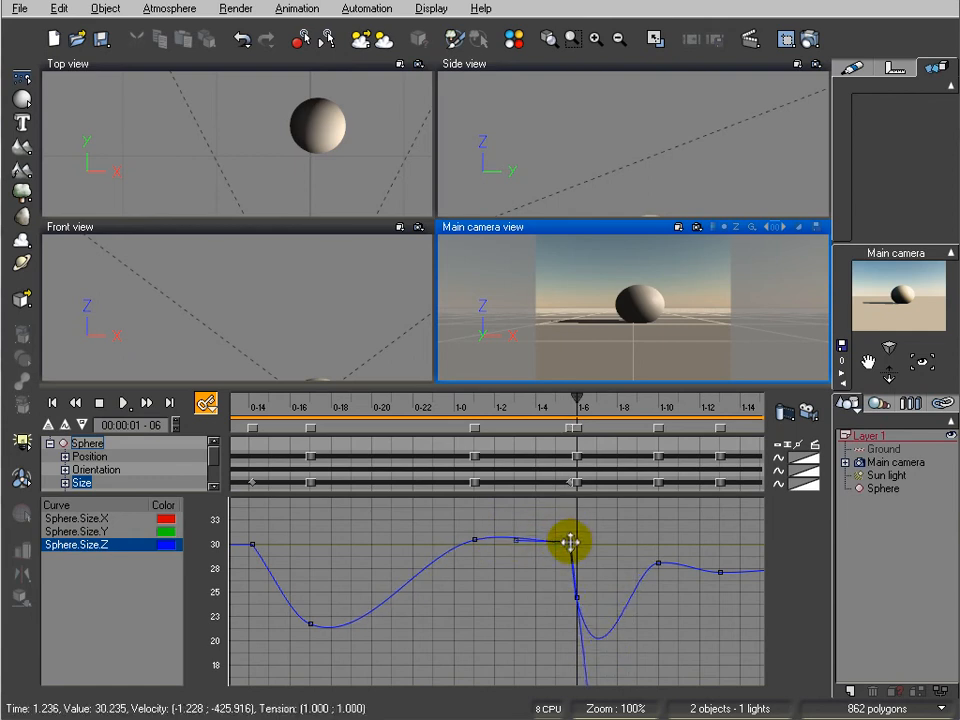
Raise the Sphere.Size.Z rebound-peak keyframe slightly and shift the linear keyframe before the second impact earlier to frame 1-04
{"action": "left_click_drag", "start_coordinate": [578, 394], "coordinate": [538, 411]}
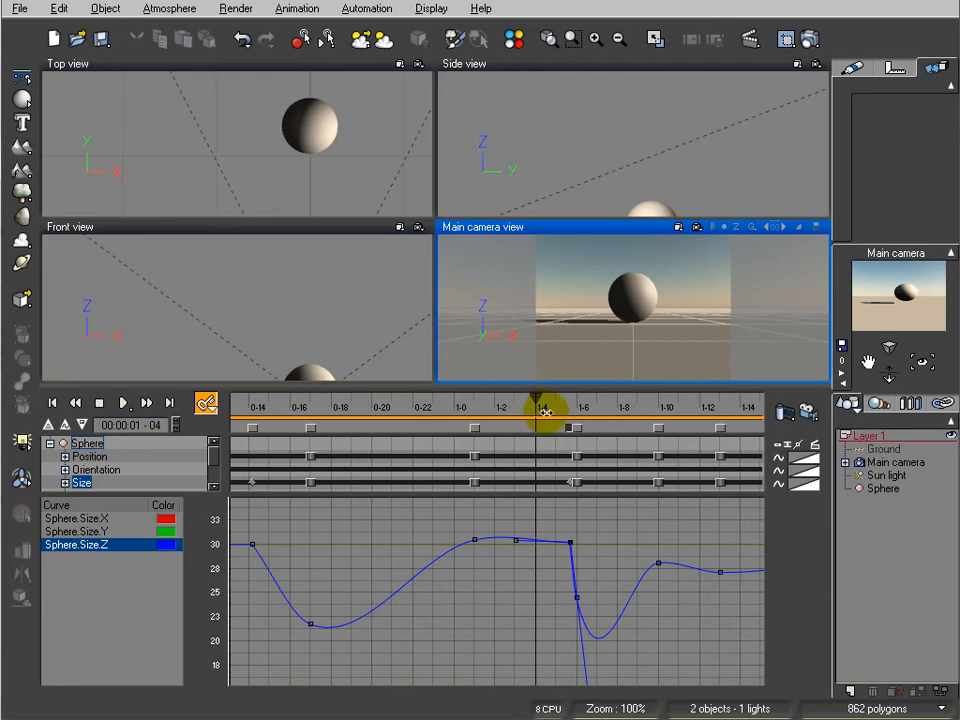
{"action": "left_click", "coordinate": [475, 537]}
{"action": "left_click_drag", "start_coordinate": [535, 399], "coordinate": [538, 435]}
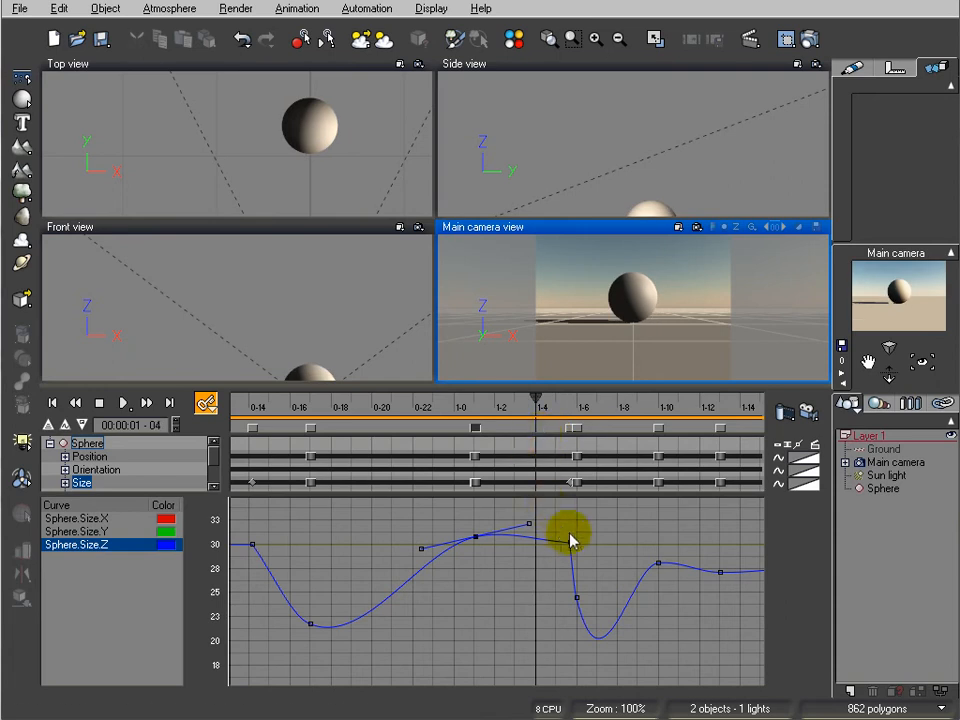
{"action": "left_click_drag", "start_coordinate": [568, 541], "coordinate": [535, 538]}
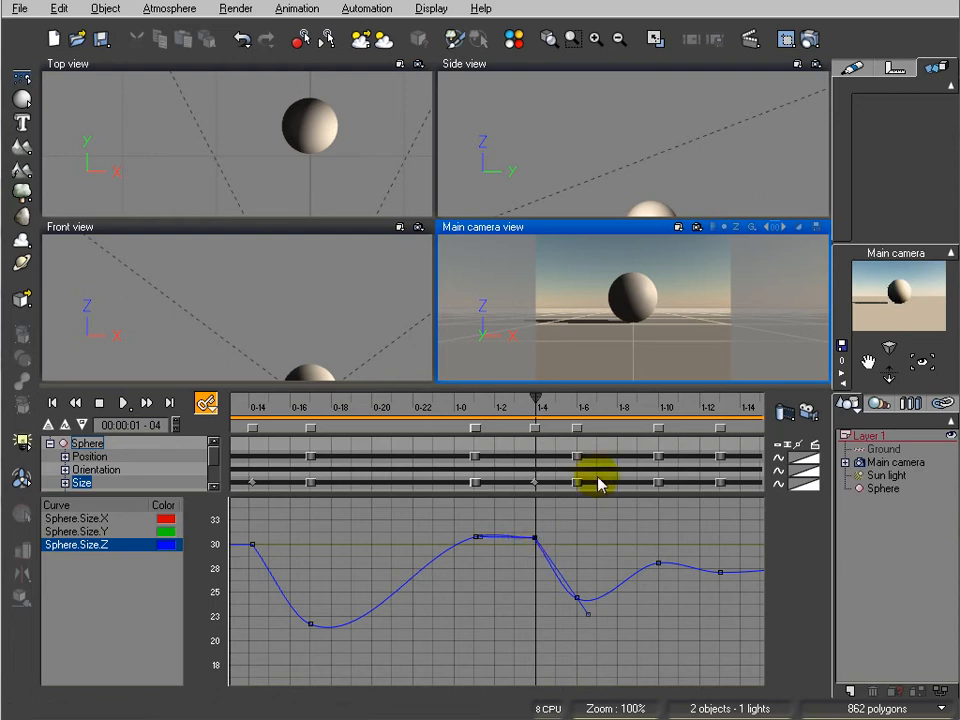
Scrub the first rebound, move the peak Sphere.Size.Z keyframe earlier to about frame 23 and raise it slightly
{"action": "left_click_drag", "start_coordinate": [535, 399], "coordinate": [396, 446]}
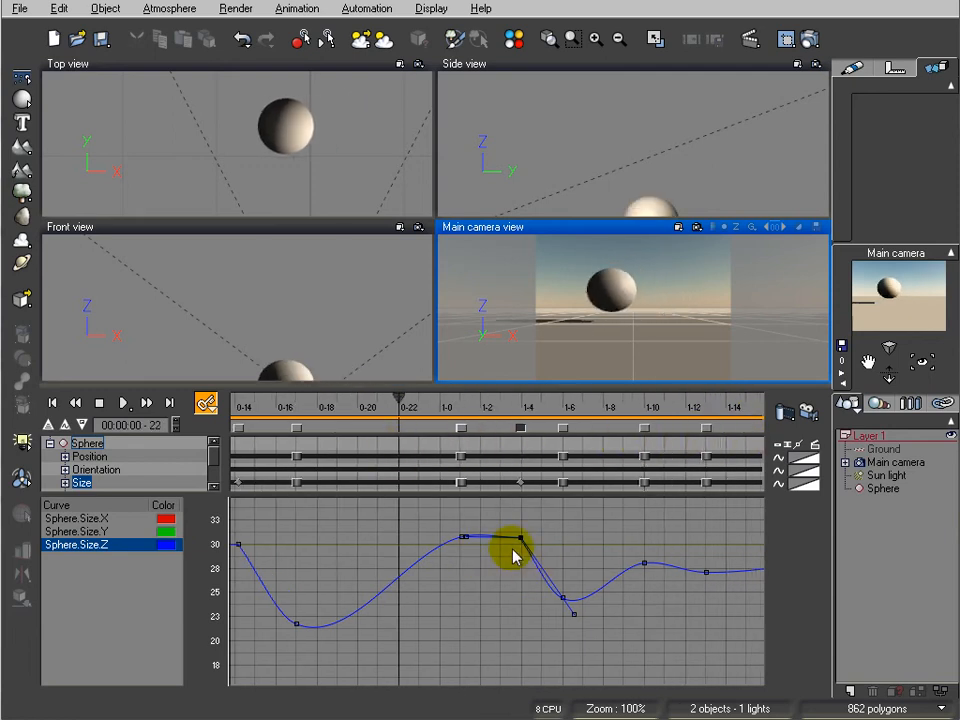
{"action": "left_click_drag", "start_coordinate": [390, 396], "coordinate": [521, 407]}
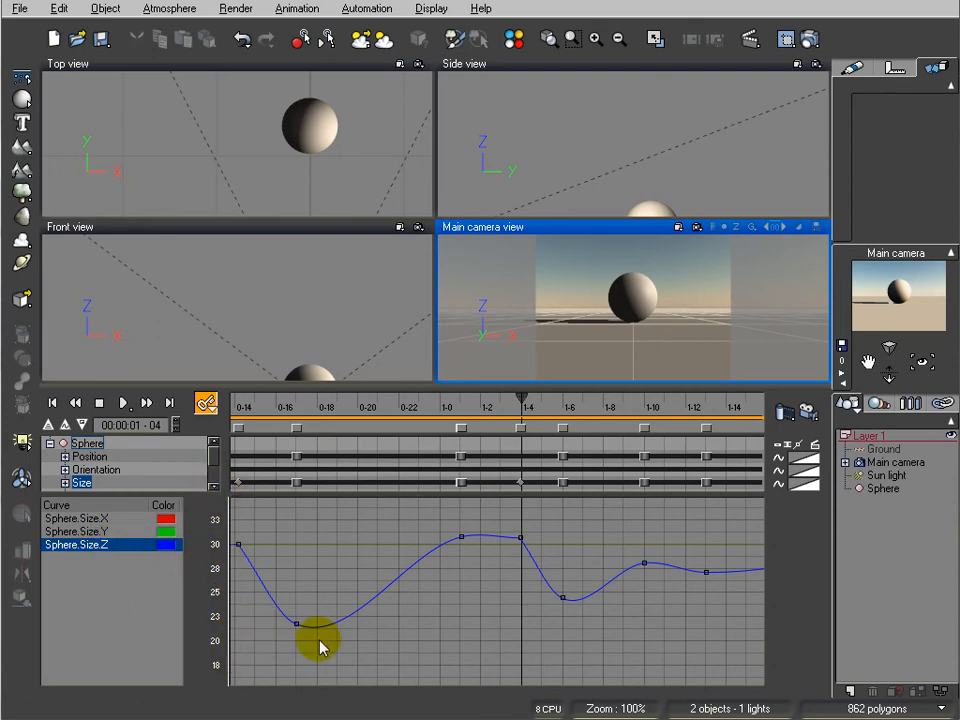
{"action": "mouse_move", "coordinate": [520, 396]}
{"action": "left_mouse_down"}
{"action": "mouse_move", "coordinate": [298, 414]}
{"action": "mouse_move", "coordinate": [557, 414]}
{"action": "mouse_move", "coordinate": [407, 411]}
{"action": "mouse_move", "coordinate": [345, 431]}
{"action": "mouse_move", "coordinate": [422, 435]}
{"action": "mouse_move", "coordinate": [386, 433]}
{"action": "mouse_move", "coordinate": [410, 429]}
{"action": "left_mouse_up"}
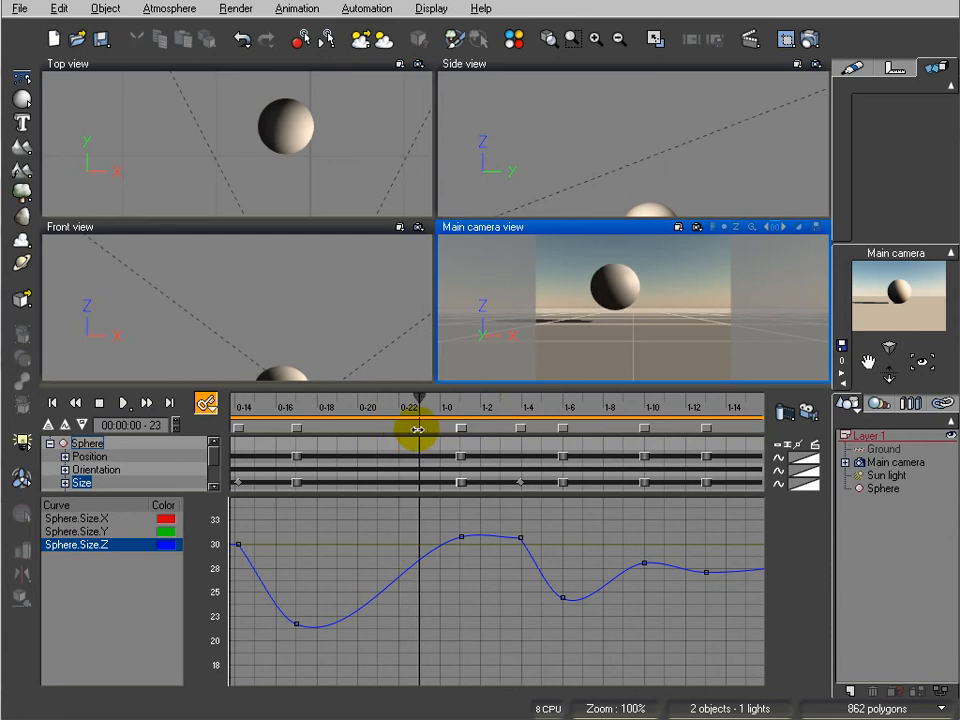
{"action": "left_click_drag", "start_coordinate": [461, 537], "coordinate": [424, 528]}
{"action": "mouse_move", "coordinate": [421, 397]}
{"action": "left_mouse_down"}
{"action": "mouse_move", "coordinate": [294, 425]}
{"action": "mouse_move", "coordinate": [527, 439]}
{"action": "mouse_move", "coordinate": [291, 449]}
{"action": "mouse_move", "coordinate": [480, 439]}
{"action": "mouse_move", "coordinate": [596, 452]}
{"action": "mouse_move", "coordinate": [298, 458]}
{"action": "mouse_move", "coordinate": [420, 456]}
{"action": "left_mouse_up"}
Display the sphere's position curves, isolate Sphere.Position.Z and move the time to frame 5
{"action": "left_click", "coordinate": [90, 457]}
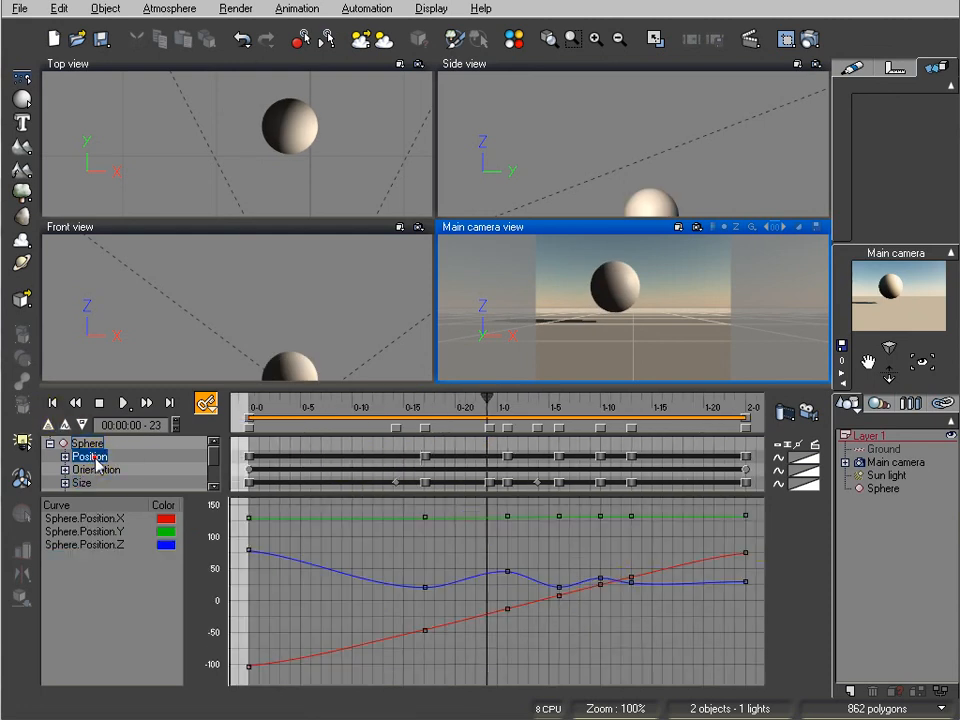
{"action": "left_click", "coordinate": [64, 456]}
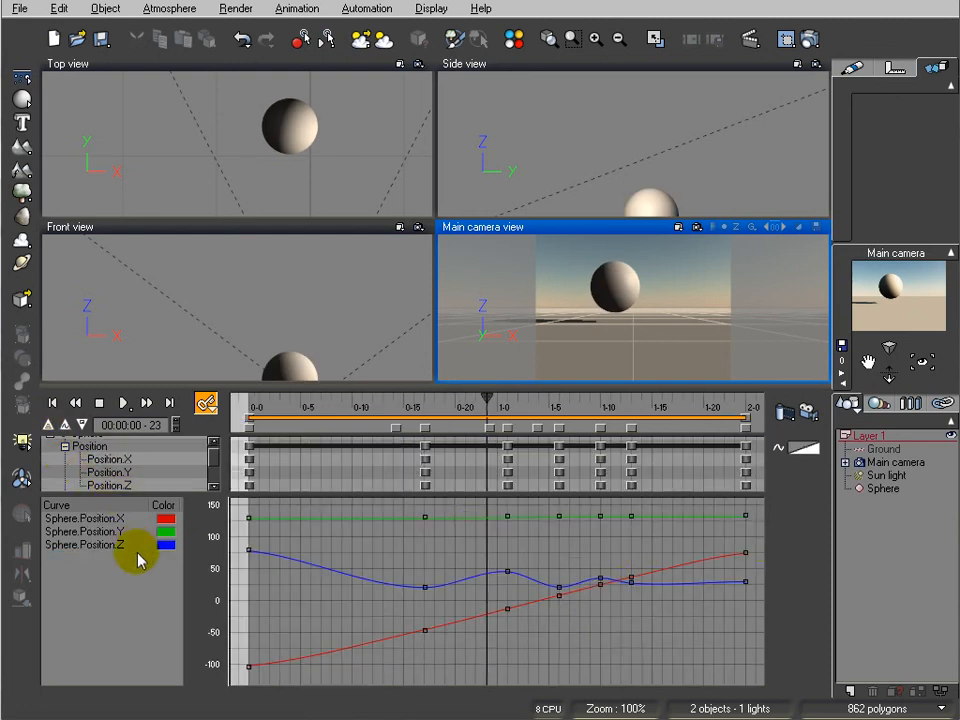
{"action": "left_click", "coordinate": [82, 546]}
{"action": "left_click_drag", "start_coordinate": [485, 396], "coordinate": [300, 425]}
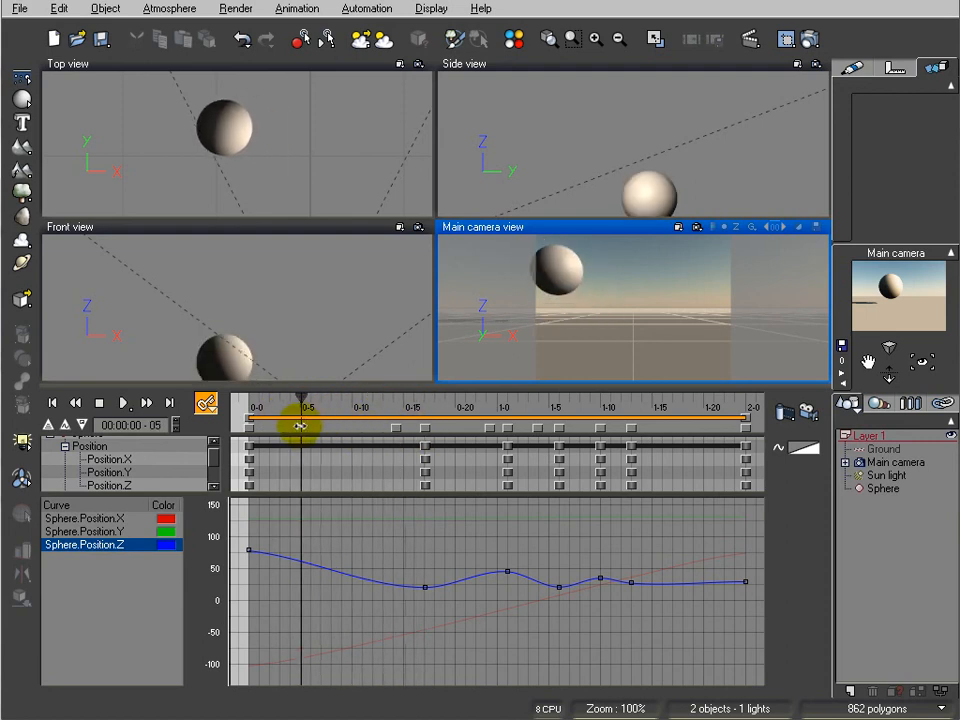
Tilt the first Sphere.Position.Z keyframe's tangent upward to a velocity of about 30 so the fall starts more gradually
{"action": "left_click", "coordinate": [249, 549]}
{"action": "left_click_drag", "start_coordinate": [302, 553], "coordinate": [306, 543]}
{"action": "left_click", "coordinate": [248, 549]}
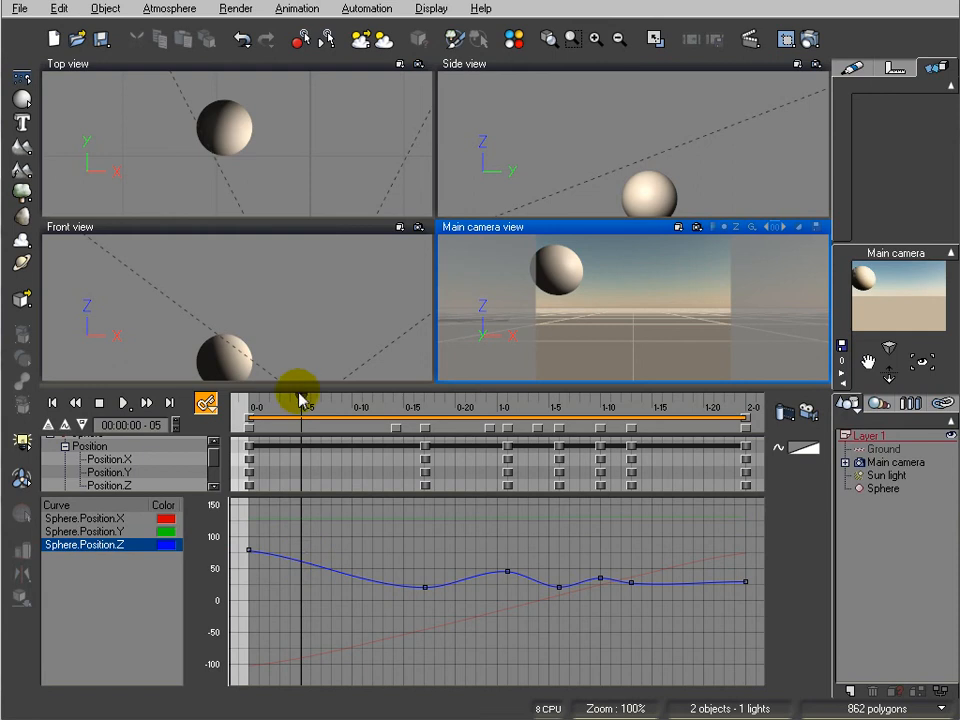
{"action": "left_click_drag", "start_coordinate": [302, 396], "coordinate": [414, 400]}
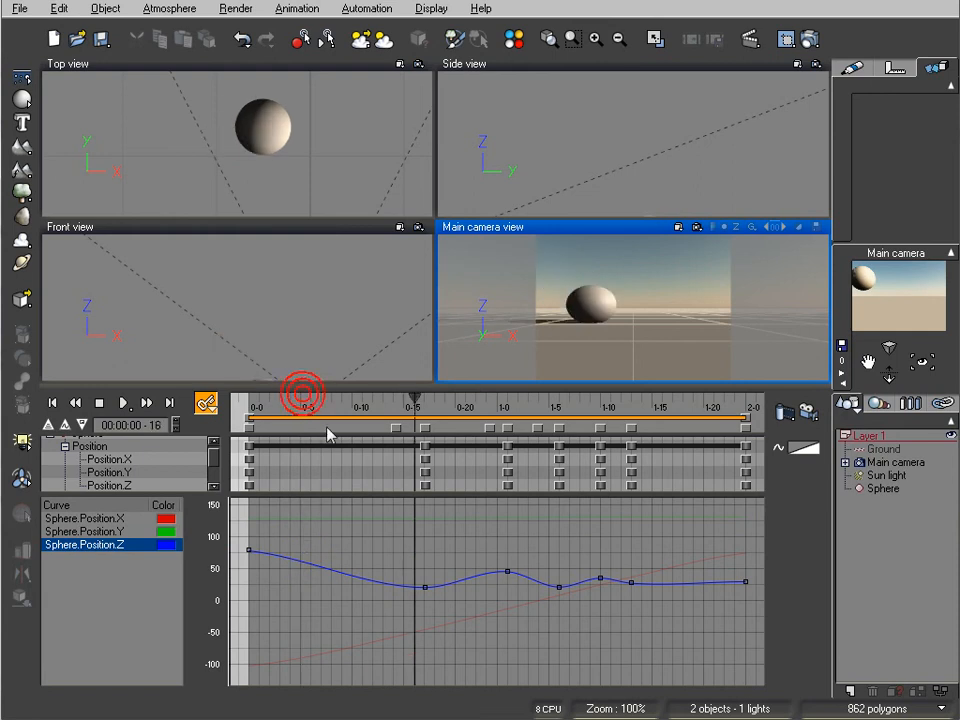
{"action": "left_click", "coordinate": [249, 553]}
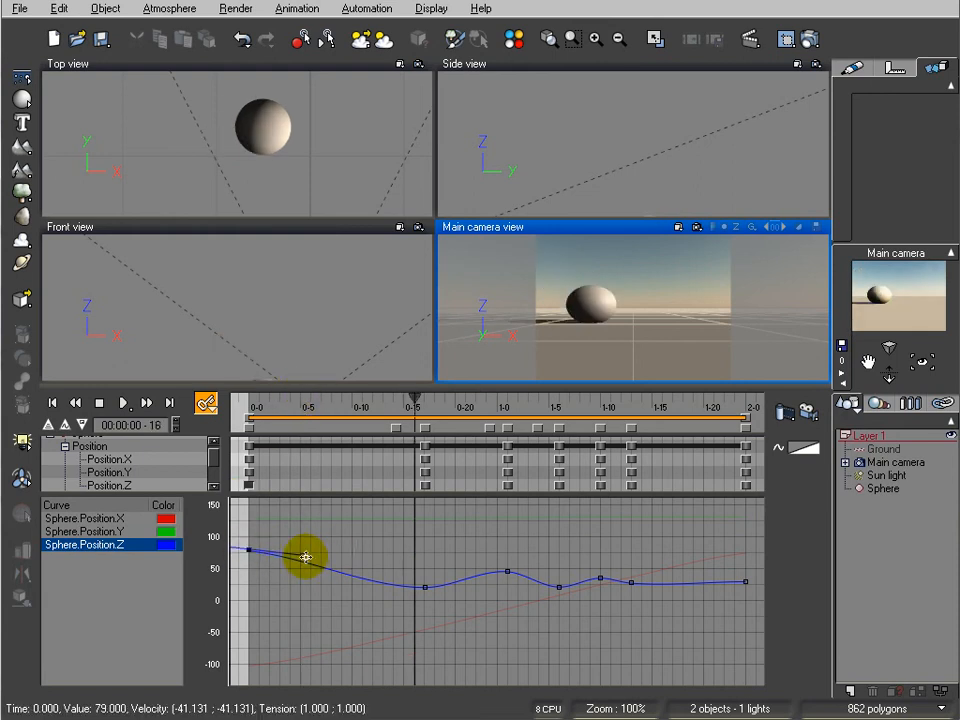
{"action": "left_click_drag", "start_coordinate": [301, 556], "coordinate": [309, 540]}
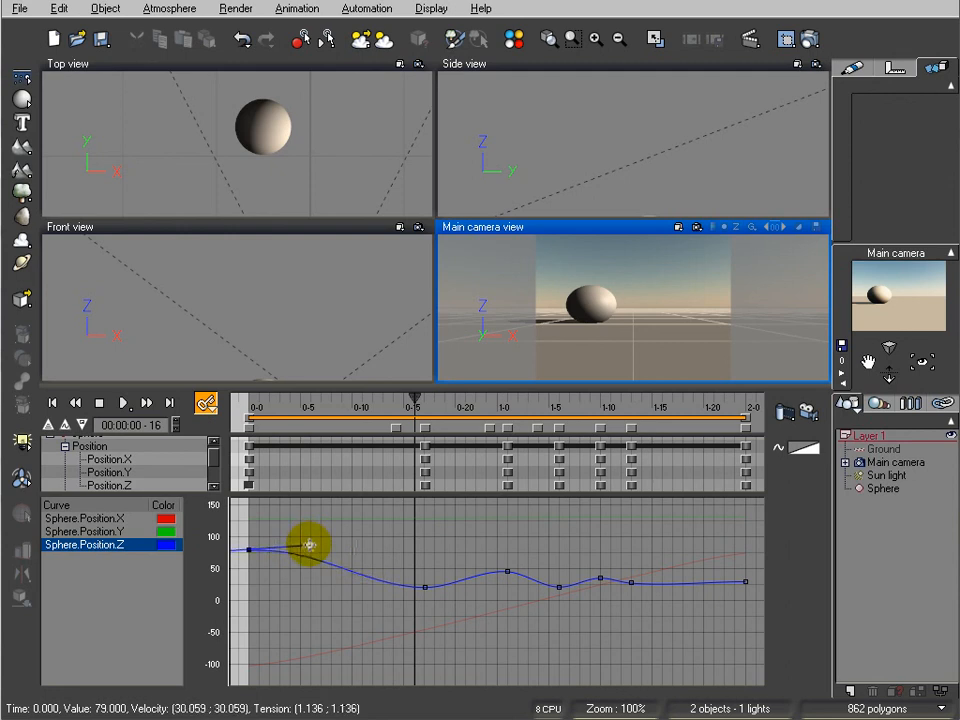
Check the sphere at frame 15 and tilt the first-impact Sphere.Position.Z keyframe's tangent downward
{"action": "left_click_drag", "start_coordinate": [416, 398], "coordinate": [407, 433]}
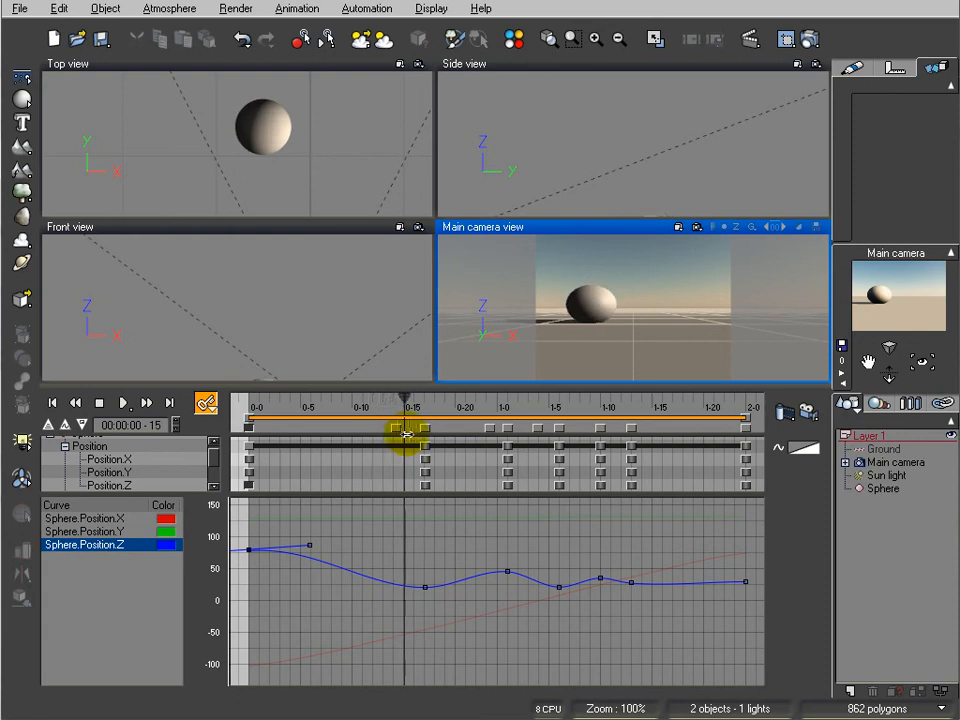
{"action": "left_click", "coordinate": [425, 587]}
{"action": "left_click_drag", "start_coordinate": [471, 584], "coordinate": [475, 592]}
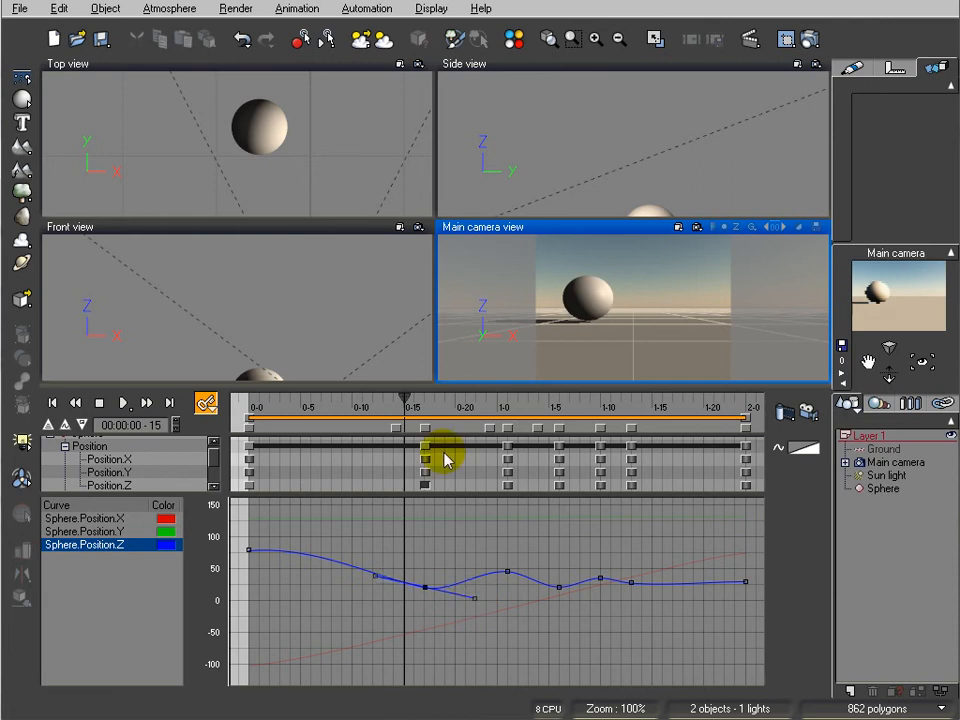
Tilt the Sphere.Position.Z tangent downward at the first rebound's peak and upward at the second impact, checking frames 23 to 1-04
{"action": "left_click_drag", "start_coordinate": [407, 400], "coordinate": [489, 405]}
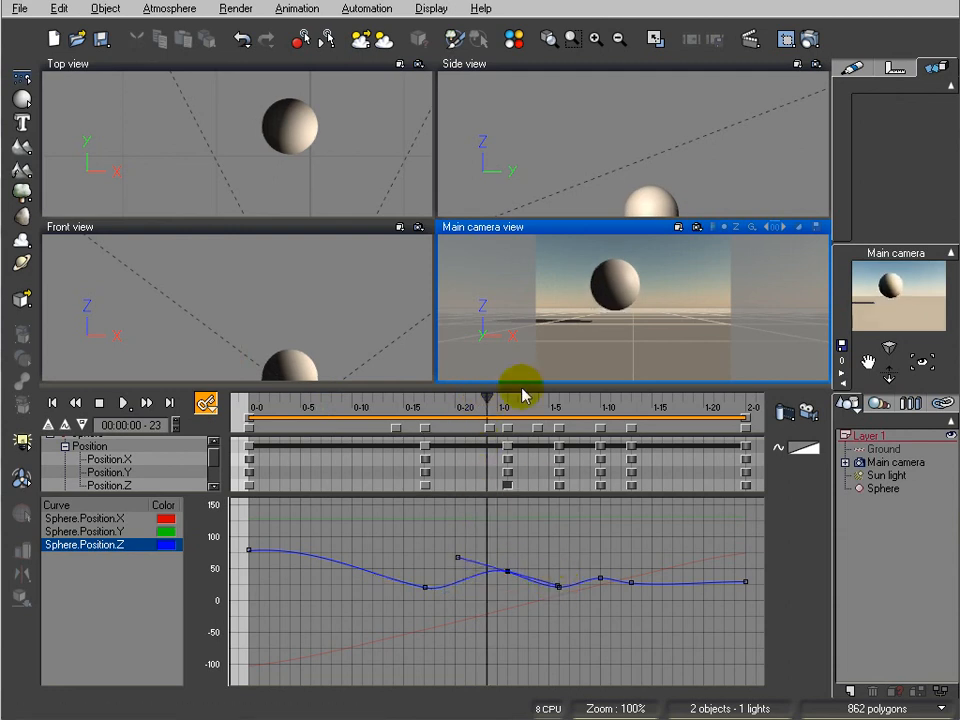
{"action": "mouse_move", "coordinate": [487, 400]}
{"action": "left_mouse_down"}
{"action": "mouse_move", "coordinate": [500, 400]}
{"action": "mouse_move", "coordinate": [435, 407]}
{"action": "mouse_move", "coordinate": [498, 407]}
{"action": "left_mouse_up"}
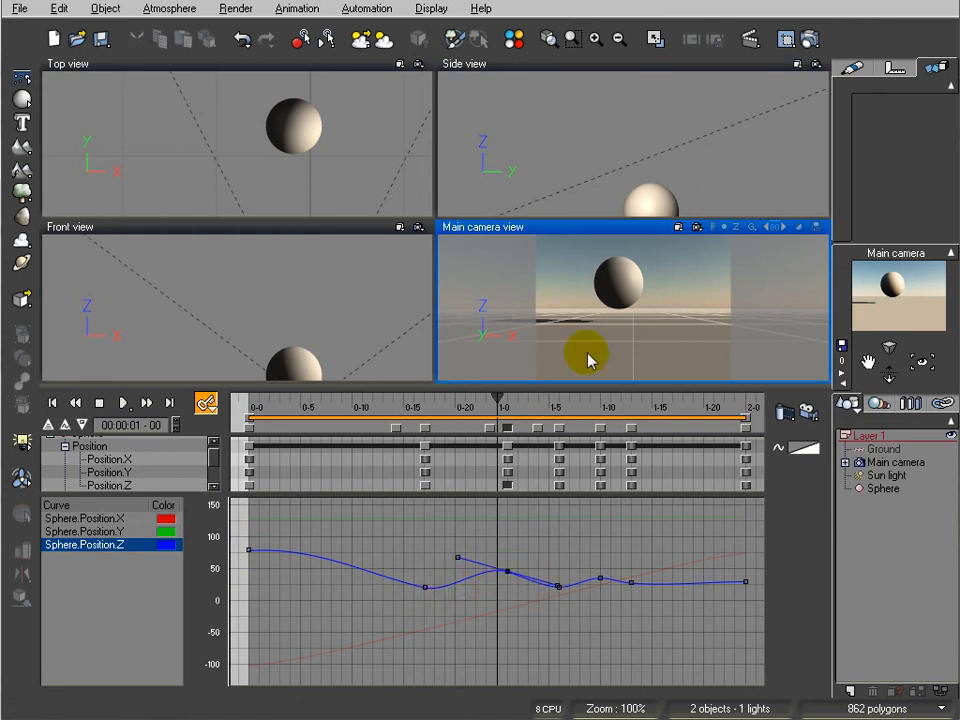
{"action": "left_click_drag", "start_coordinate": [499, 394], "coordinate": [538, 398]}
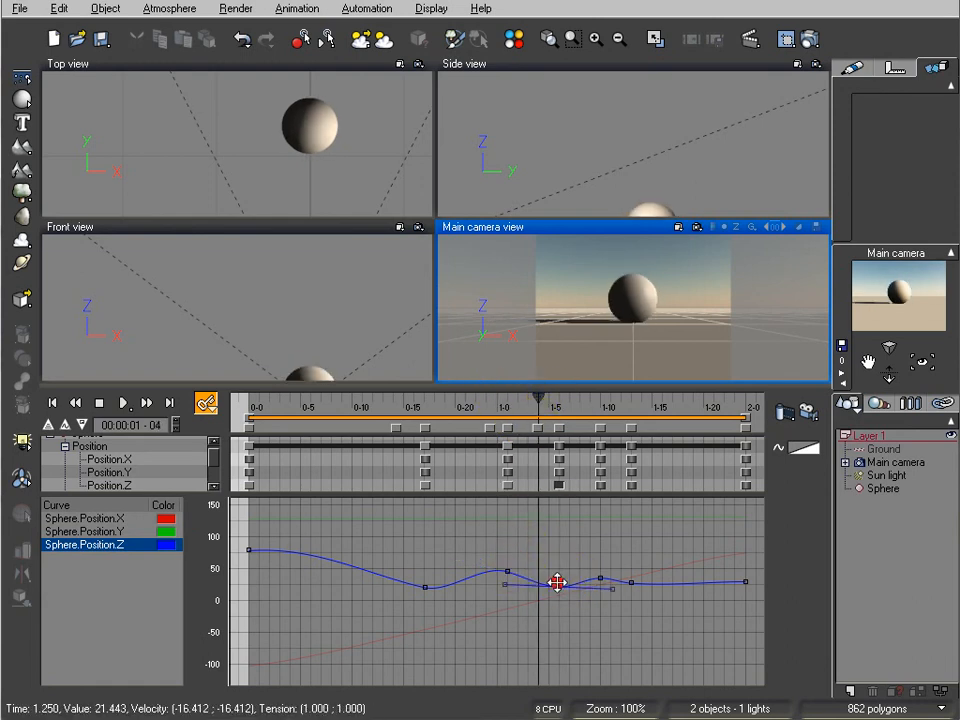
{"action": "left_click_drag", "start_coordinate": [613, 589], "coordinate": [614, 578]}
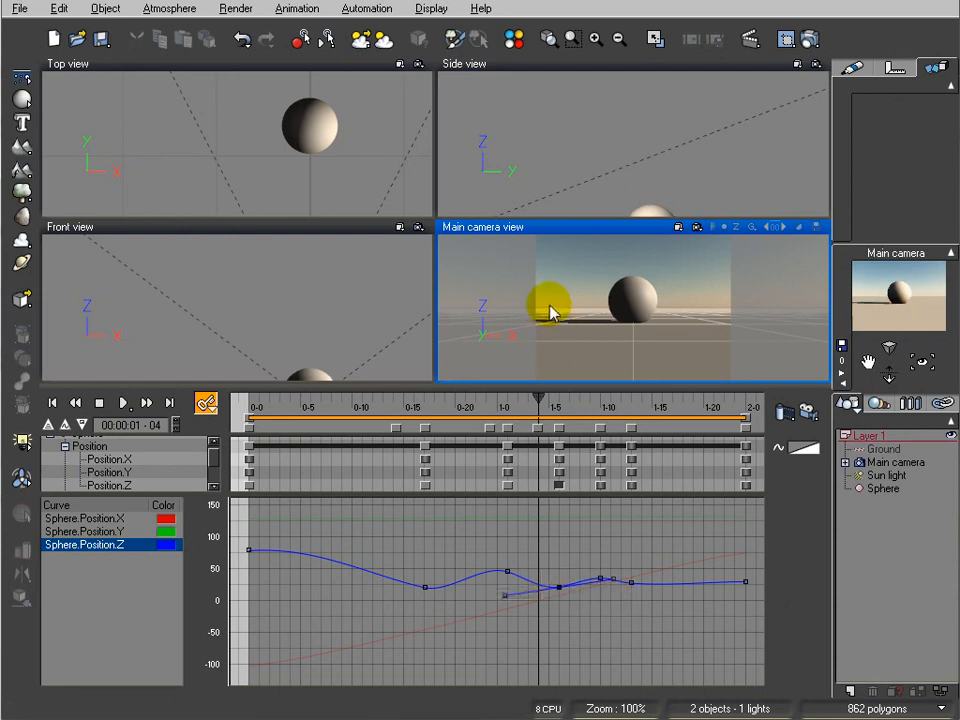
Rewind to the start and play the animation several times to review the bounce and the squash timing
{"action": "left_click_drag", "start_coordinate": [536, 399], "coordinate": [684, 402]}
{"action": "left_click", "coordinate": [77, 401]}
{"action": "left_click", "coordinate": [123, 402]}
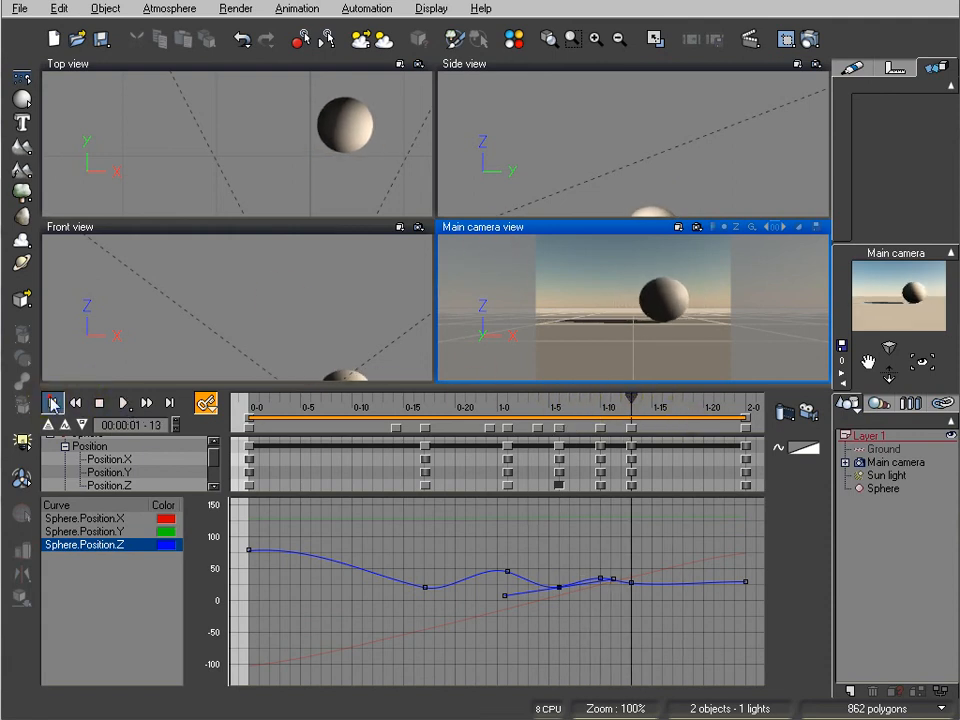
{"action": "left_click", "coordinate": [52, 401]}
{"action": "left_click", "coordinate": [123, 402]}
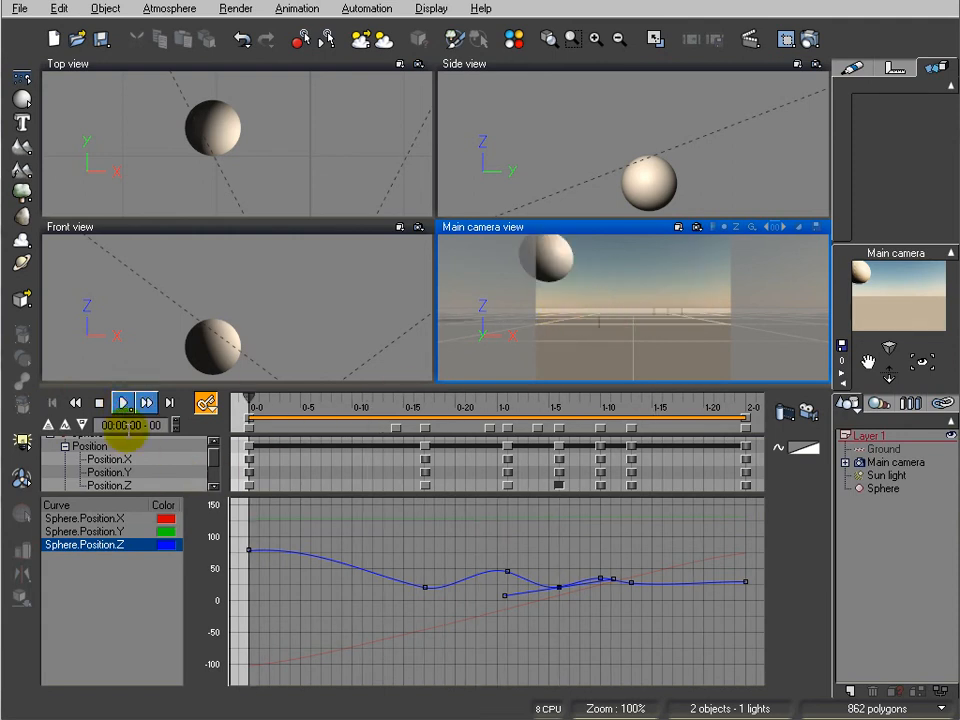
{"action": "left_click", "coordinate": [123, 402]}
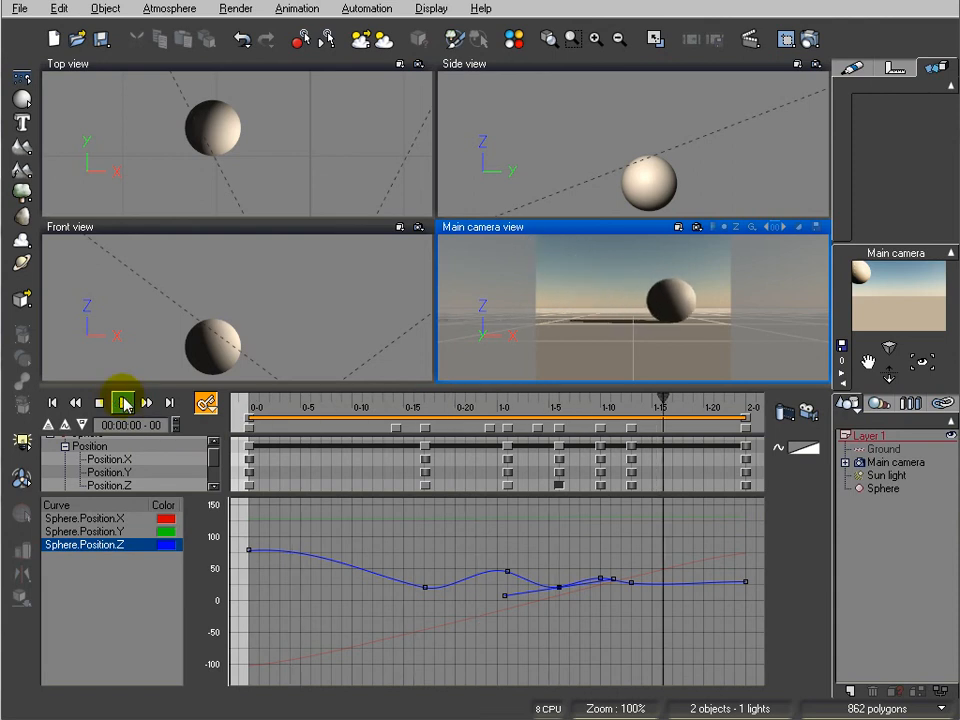
{"action": "left_click", "coordinate": [123, 402]}
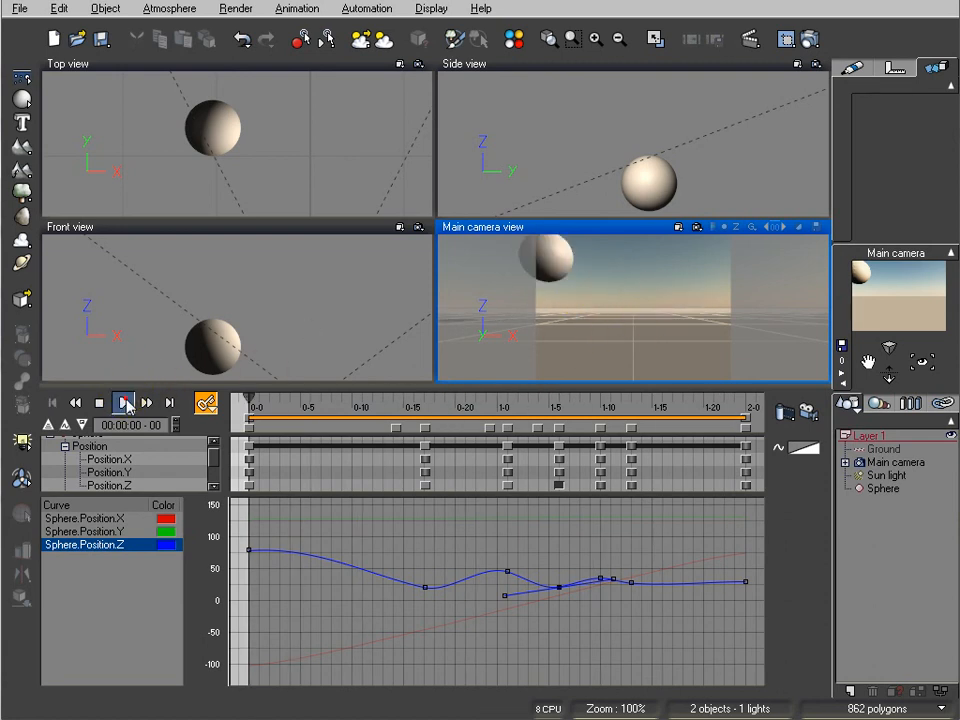
{"action": "left_click", "coordinate": [124, 402]}
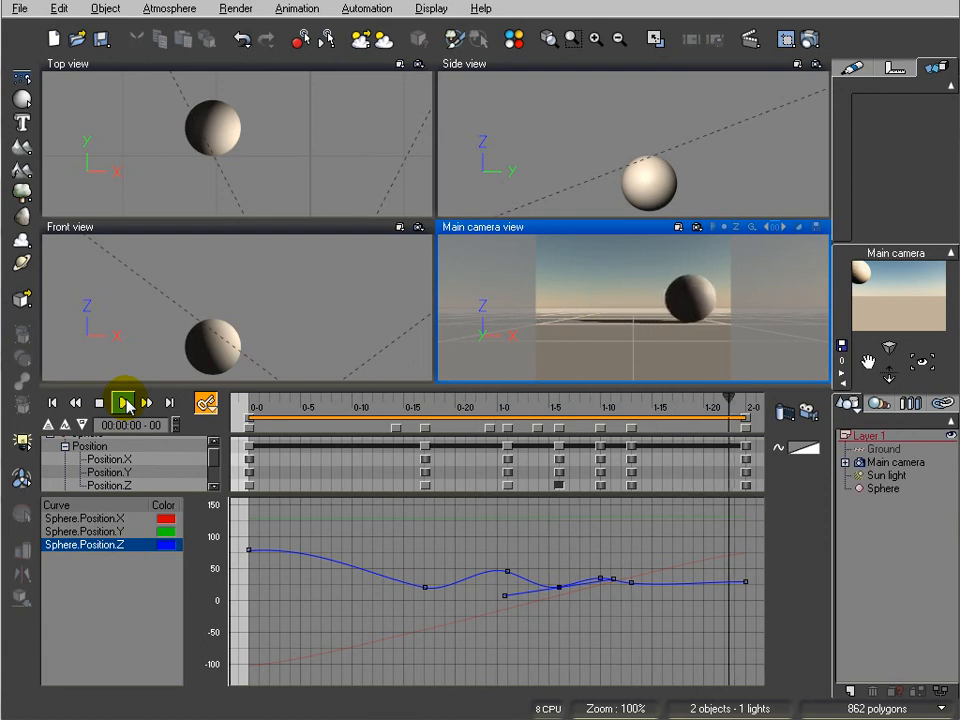
{"action": "left_click", "coordinate": [126, 402]}
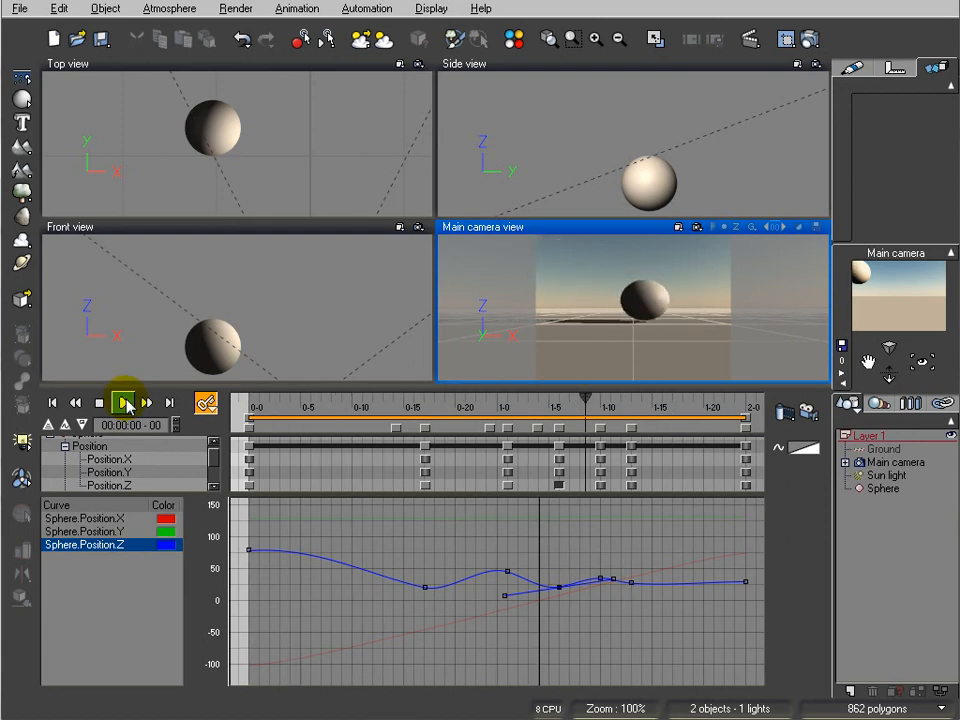
Replay the bounce a few more times to judge how the sphere falls, hits the ground and rebounds
{"action": "left_click", "coordinate": [126, 402]}
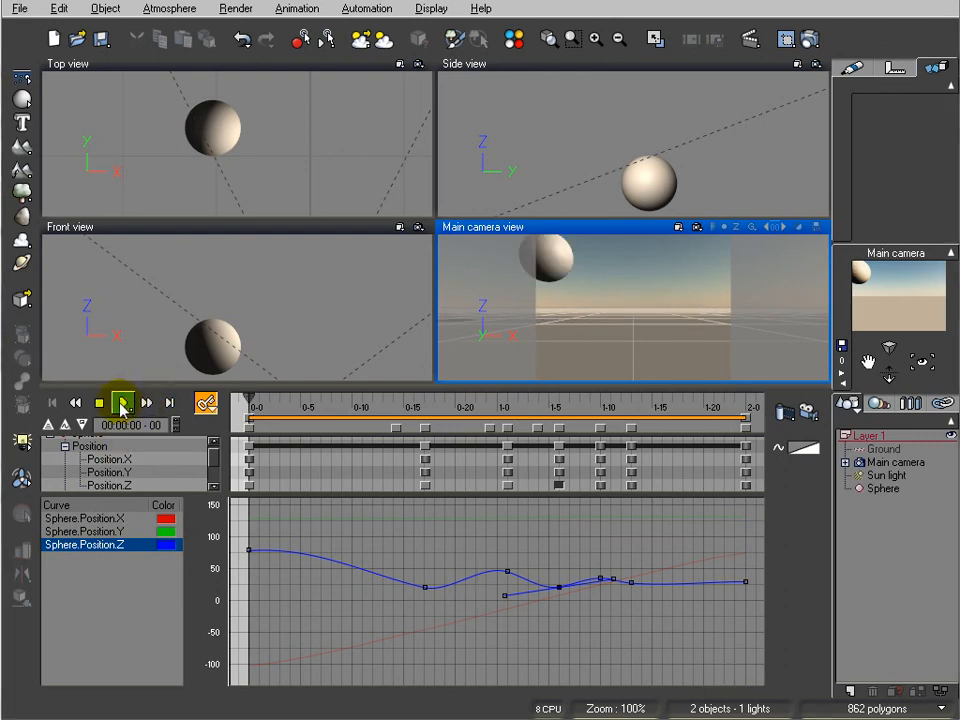
{"action": "left_click", "coordinate": [121, 408]}
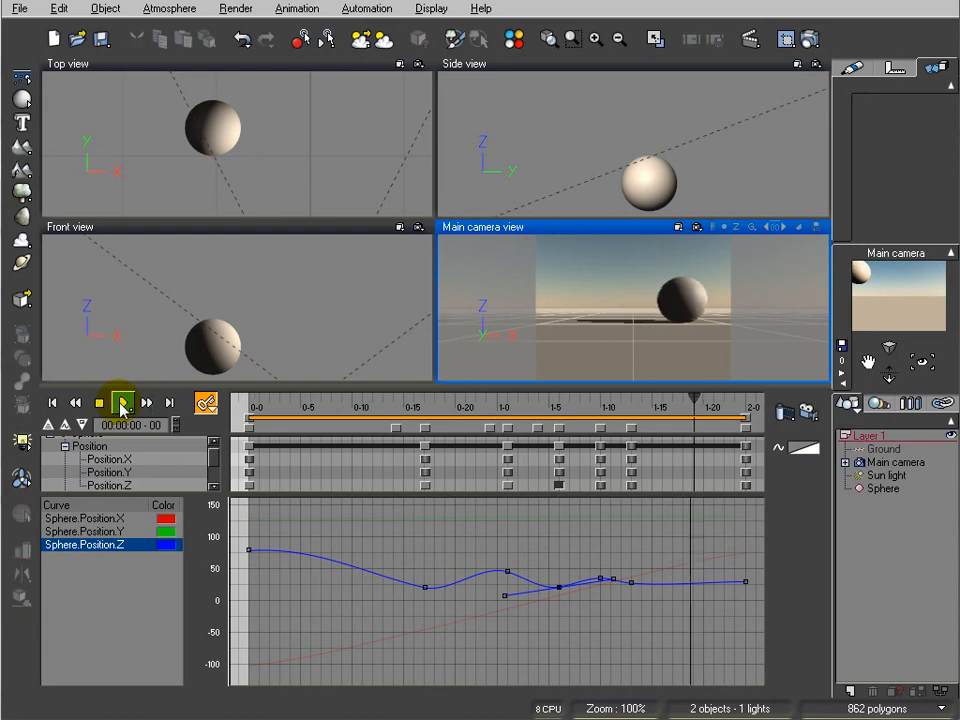
{"action": "left_click", "coordinate": [120, 404]}
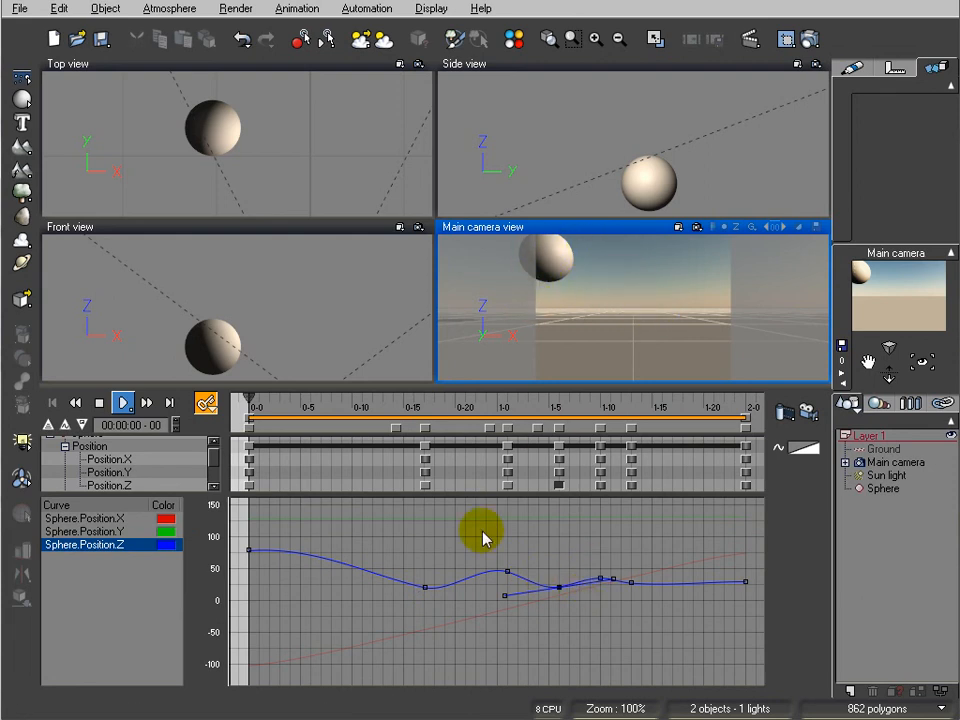
Lengthen the first Sphere.Position.Z keyframe's tangent horizontally and tilt the first-impact keyframe's tangent further downward for a slower start and steeper fall
{"action": "left_click", "coordinate": [309, 545]}
{"action": "left_click_drag", "start_coordinate": [309, 545], "coordinate": [351, 549]}
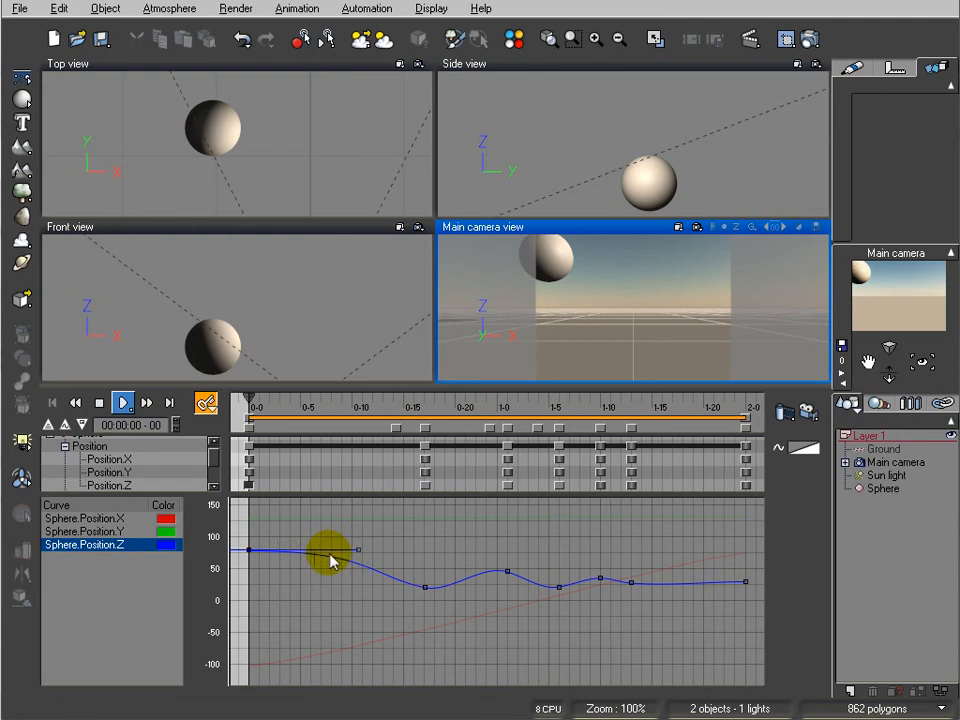
{"action": "left_click", "coordinate": [424, 587]}
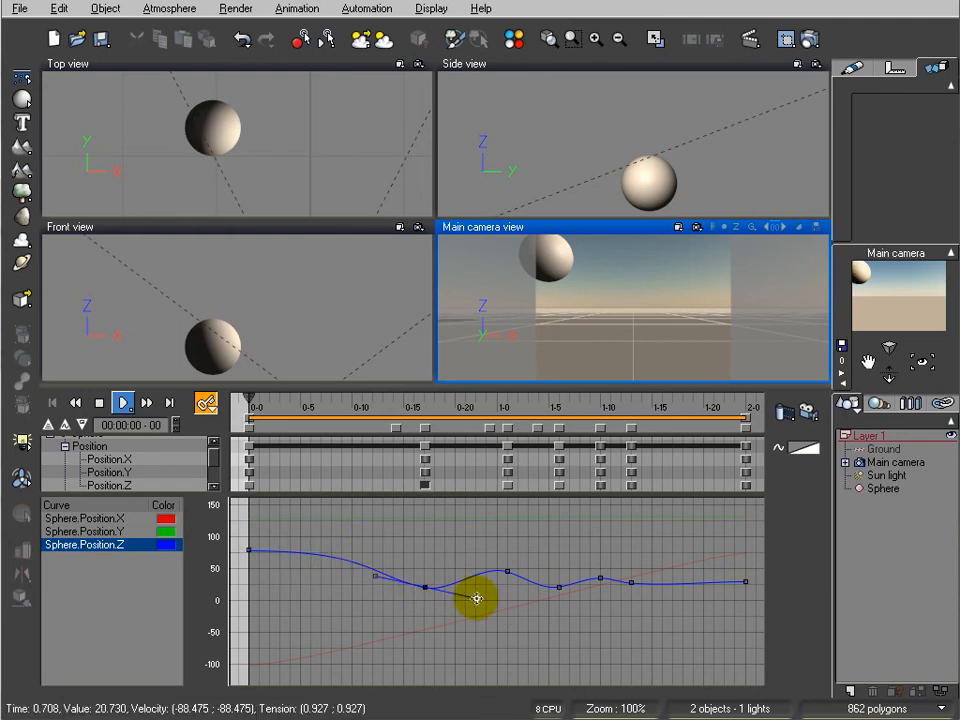
{"action": "left_click_drag", "start_coordinate": [476, 597], "coordinate": [471, 602]}
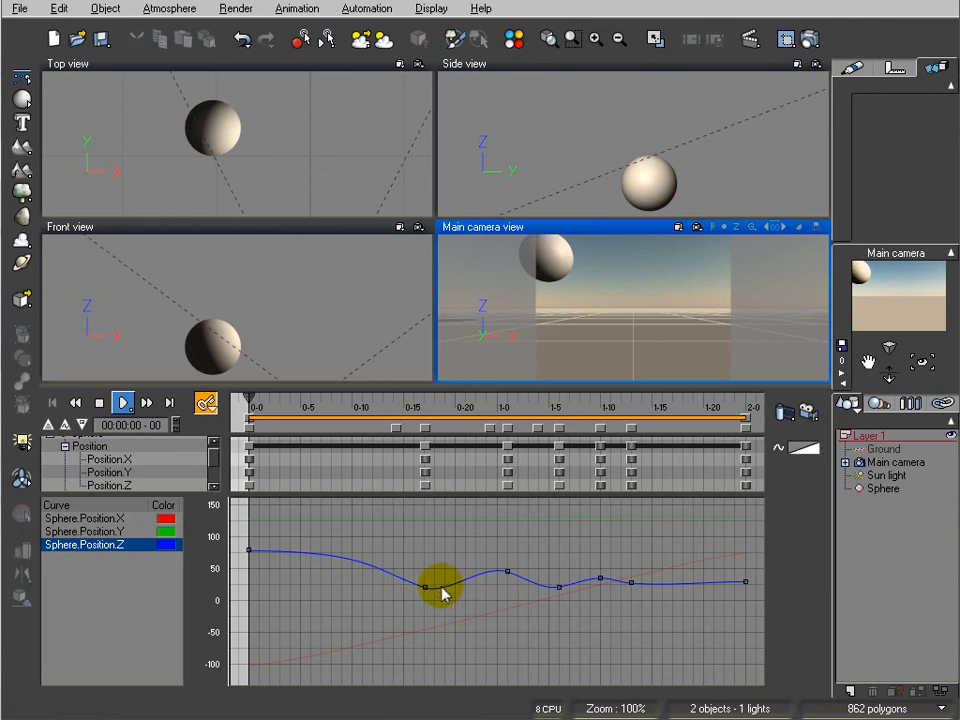
Add a Sphere.Position.Z keyframe just after the first impact at nearly the same height, and play the animation
{"action": "mouse_move", "coordinate": [444, 593]}
{"action": "left_mouse_down"}
{"action": "mouse_move", "coordinate": [424, 587]}
{"action": "mouse_move", "coordinate": [436, 598]}
{"action": "left_mouse_up"}
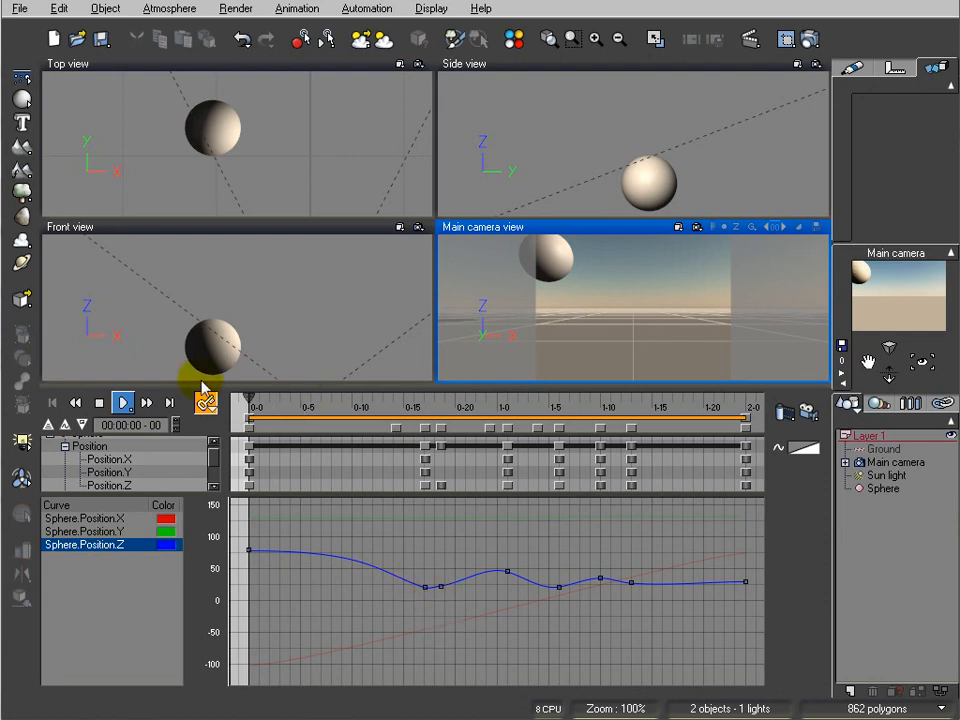
{"action": "left_click", "coordinate": [124, 403]}
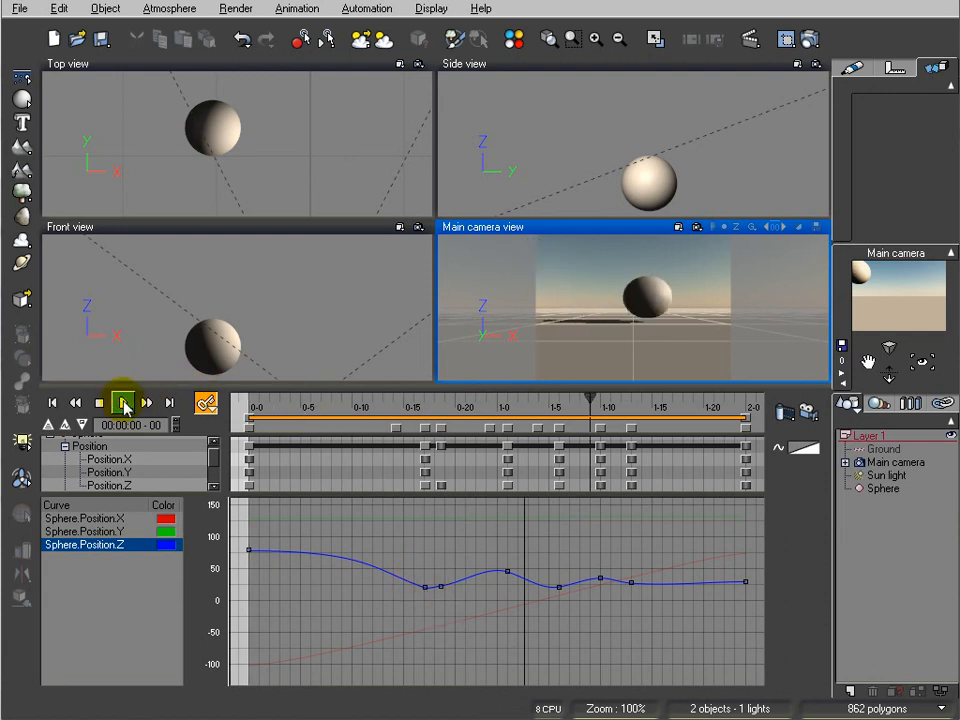